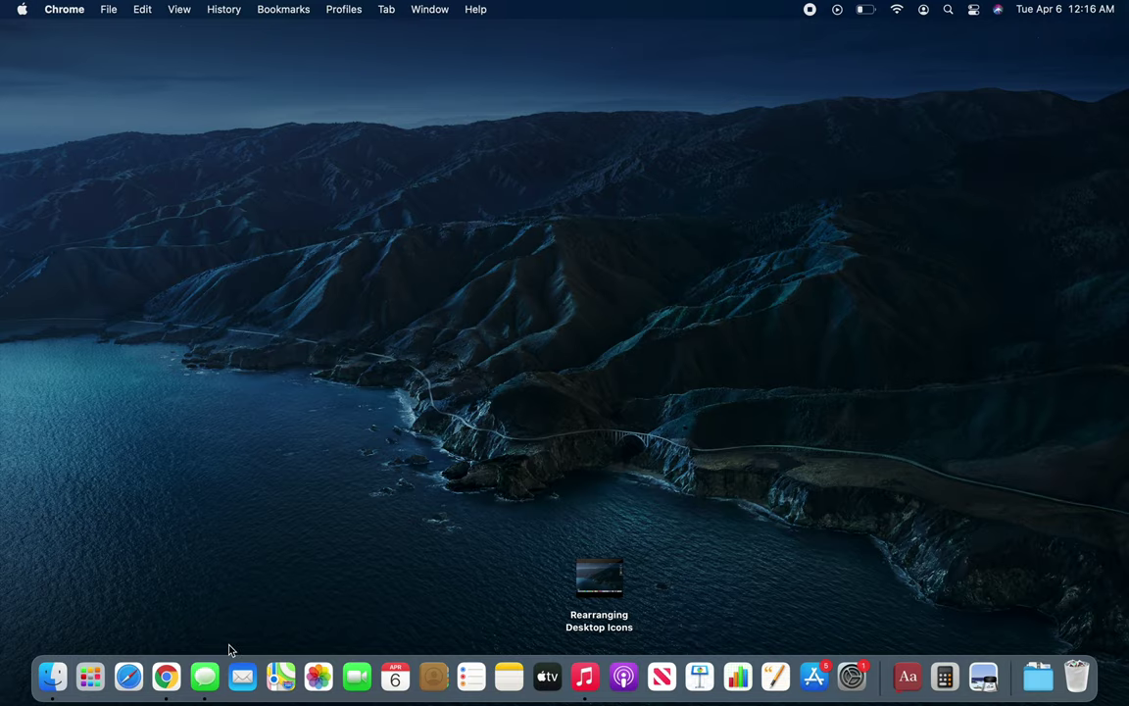
Open Chrome from the Dock, close its window, then quit Chrome from its Dock menu
click(165, 676)
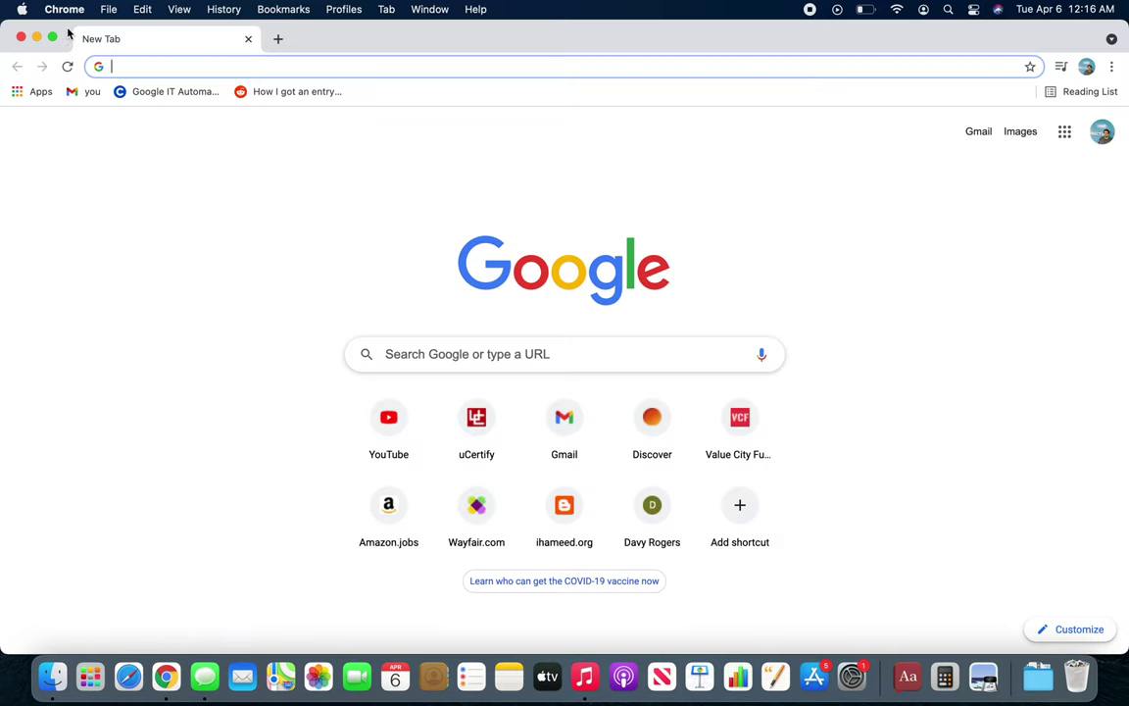
click(21, 37)
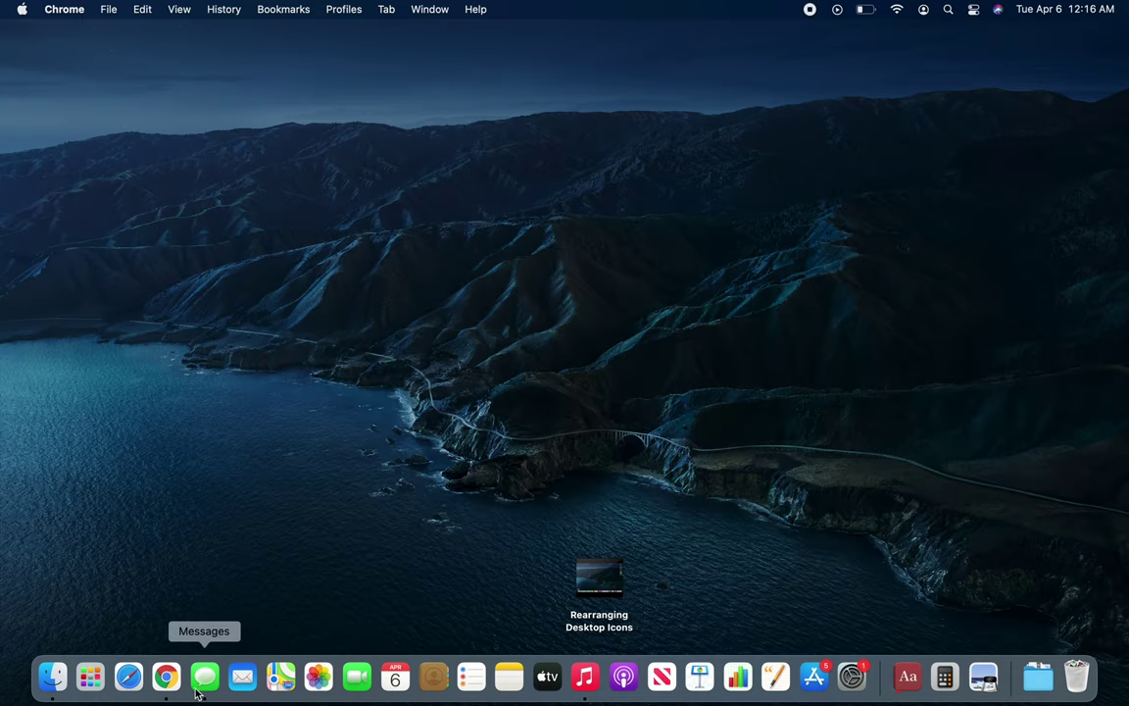
right_click(166, 678)
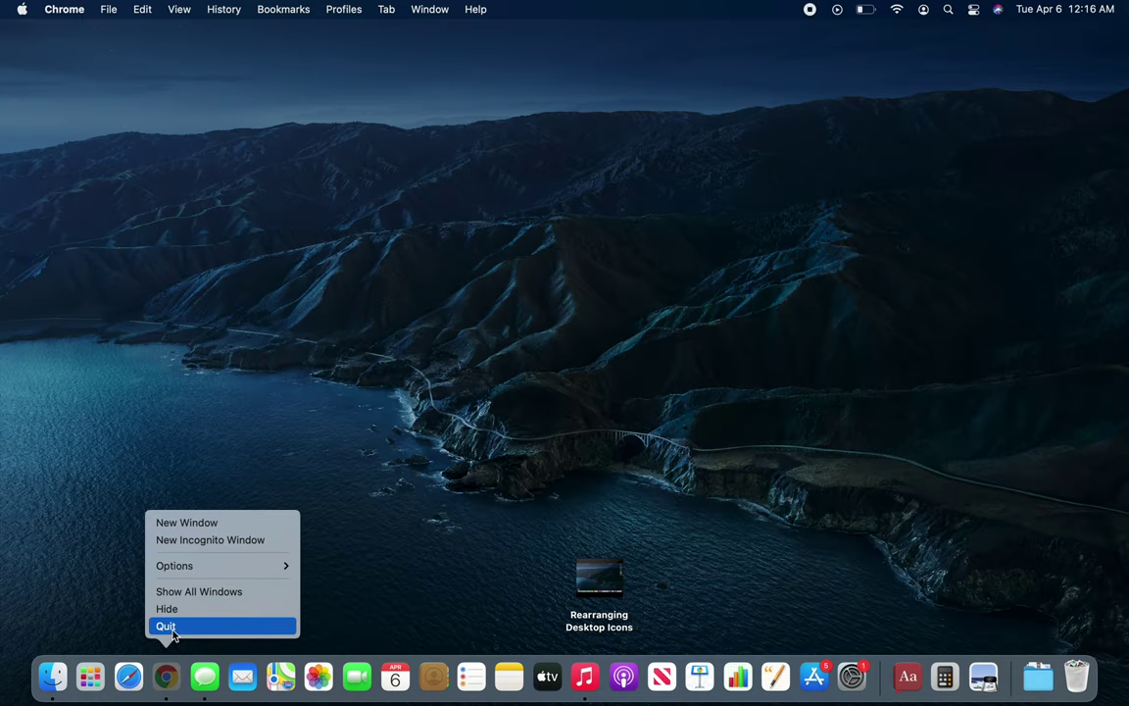
click(166, 626)
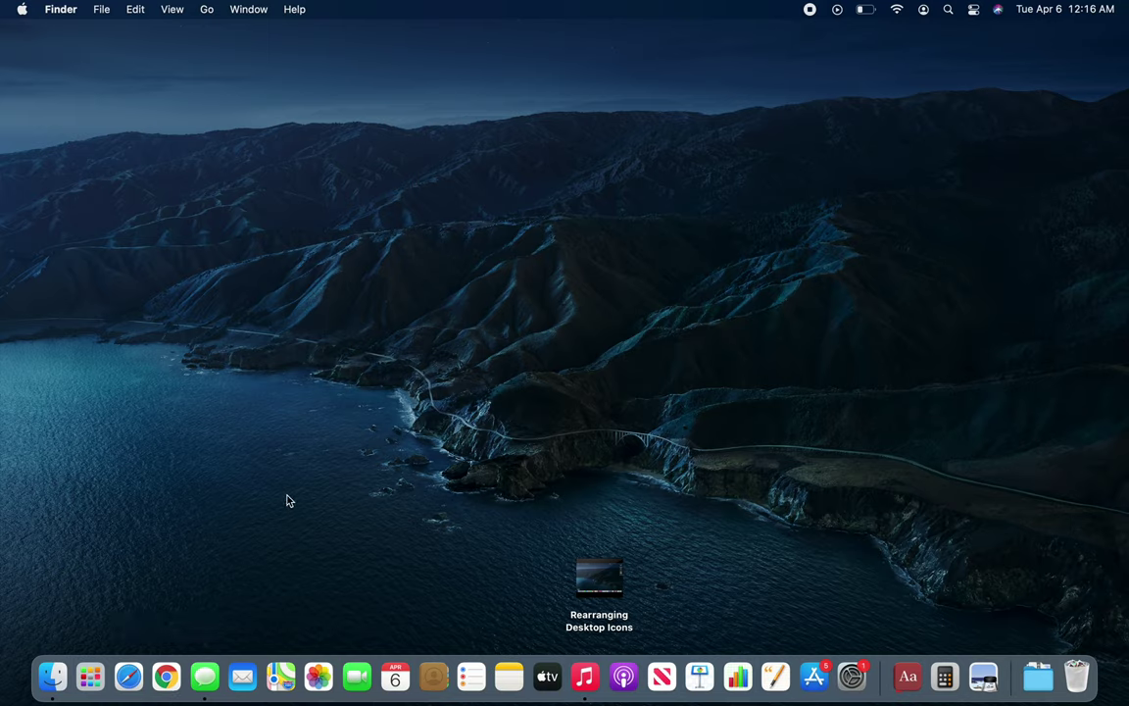
Quit Messages, then launch Music and quit it from the Dock
right_click(206, 681)
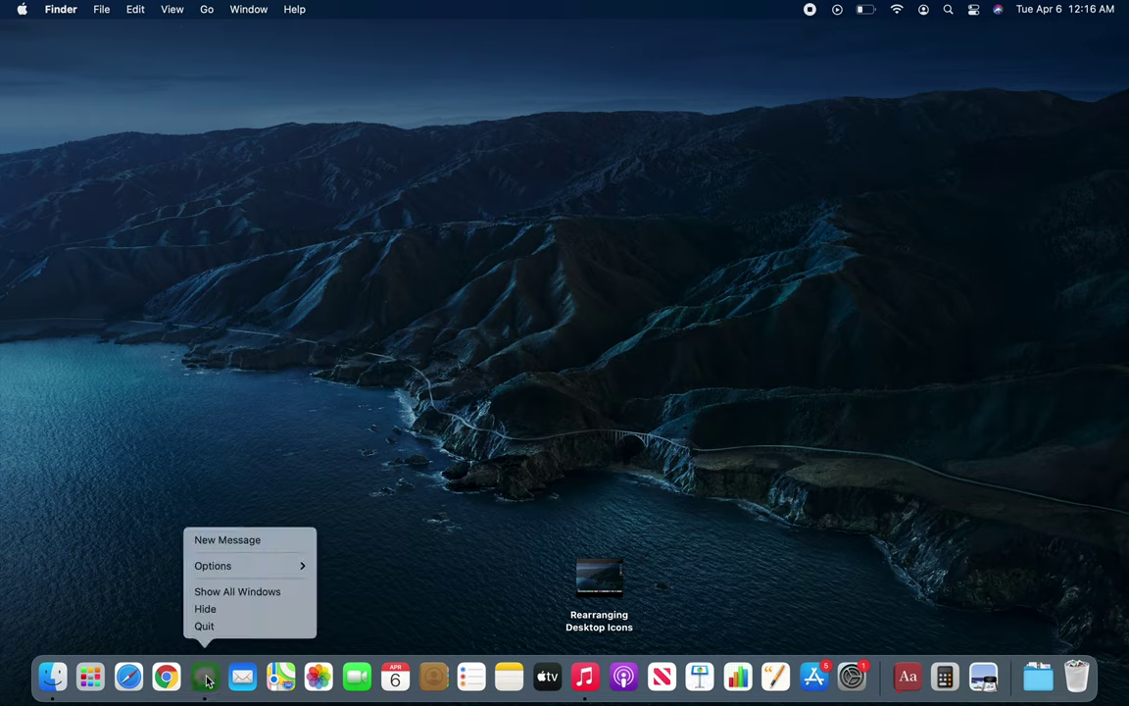
click(203, 625)
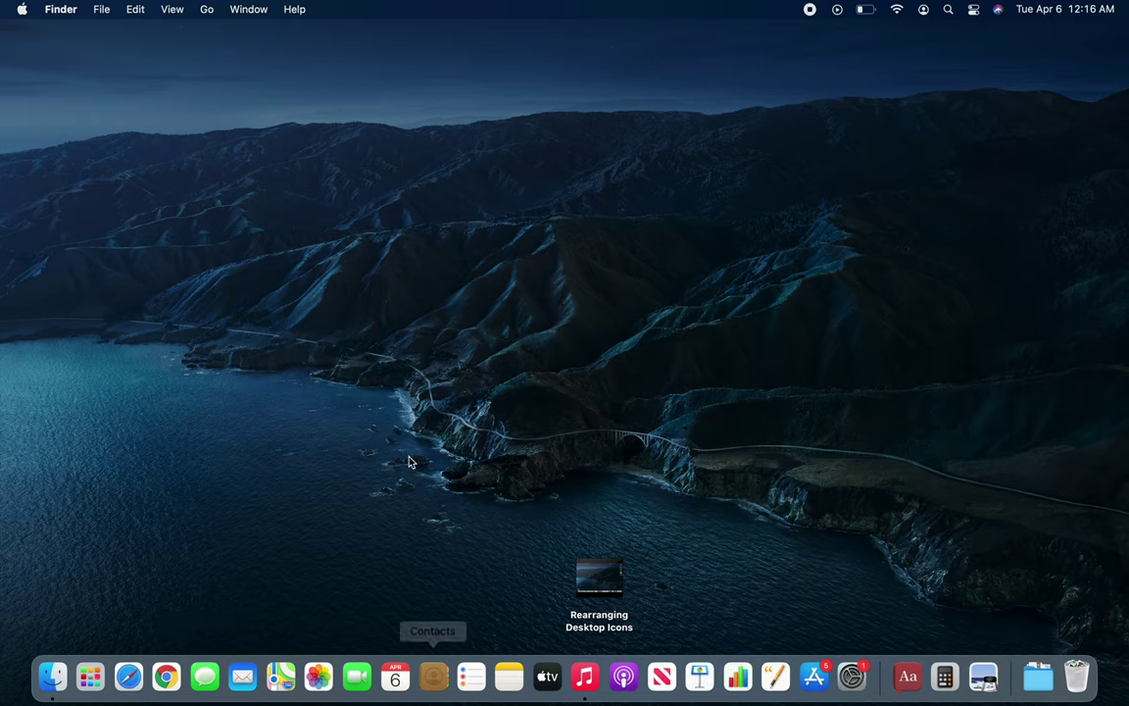
mouse_move(601, 596)
click(585, 679)
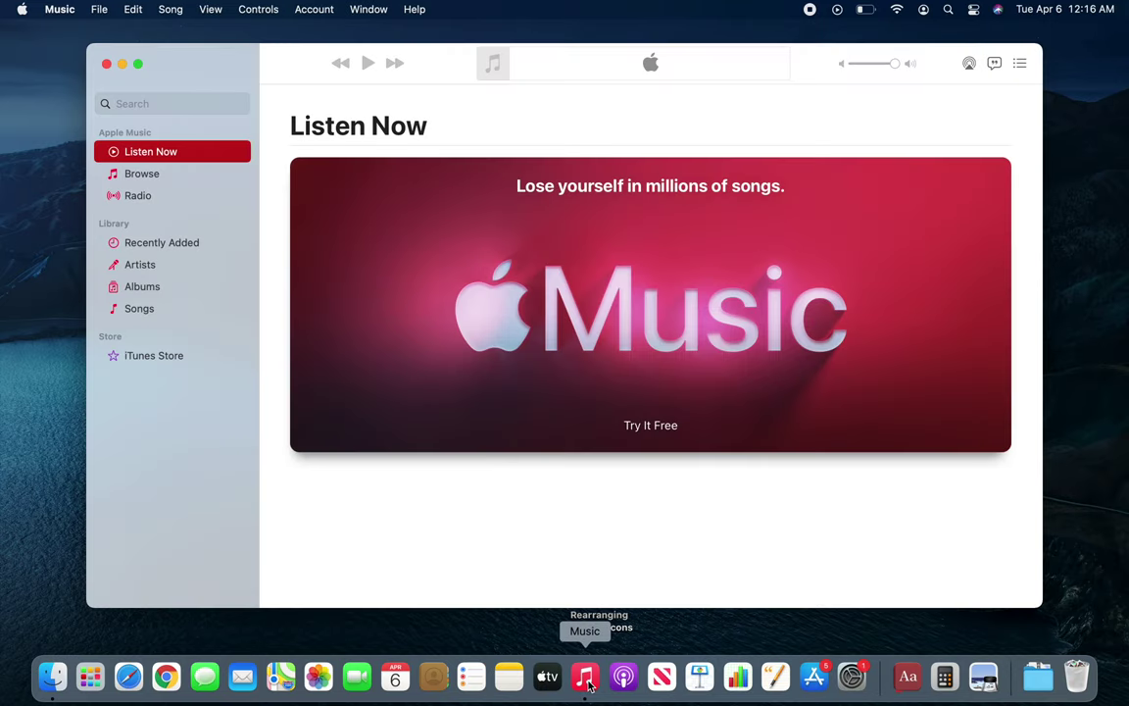
right_click(585, 678)
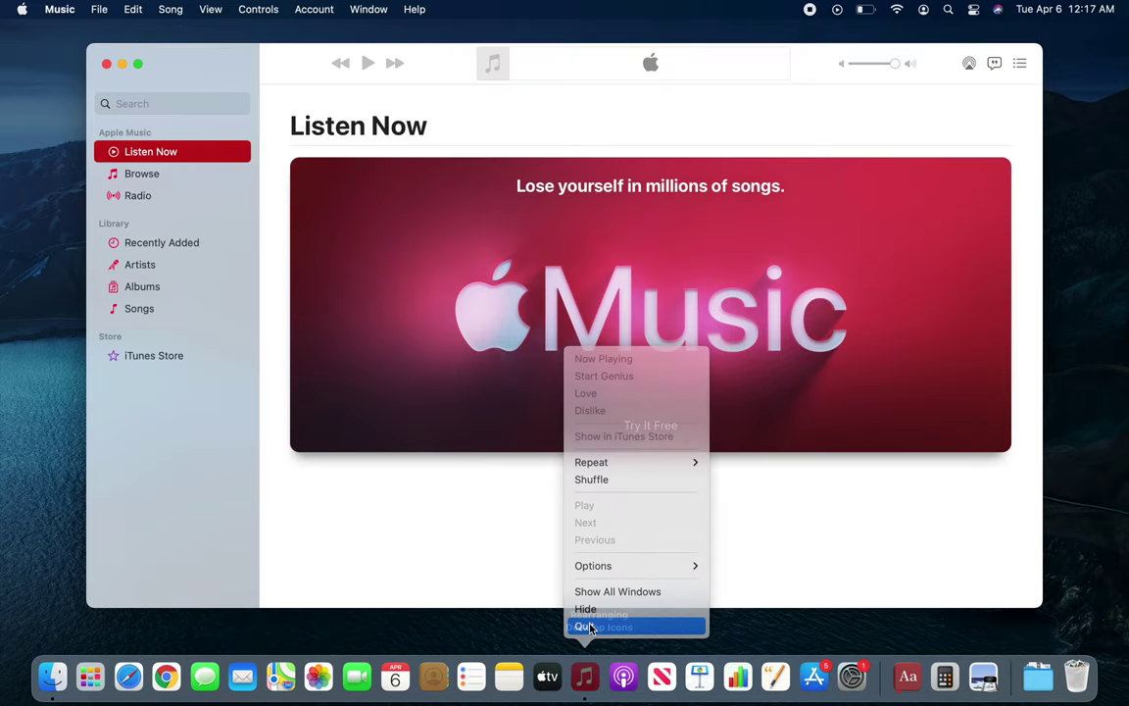
click(591, 627)
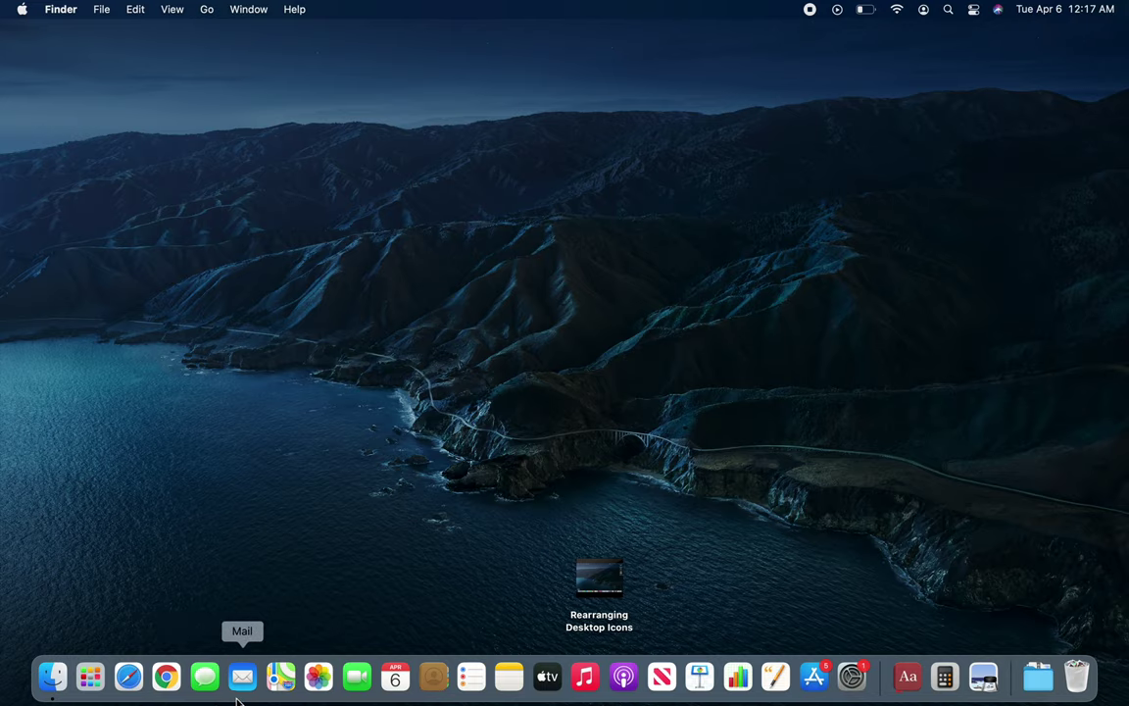
Open Launchpad, swipe between its app pages, and close it back to the plain desktop
click(90, 677)
scroll(232, 566, right, 3)
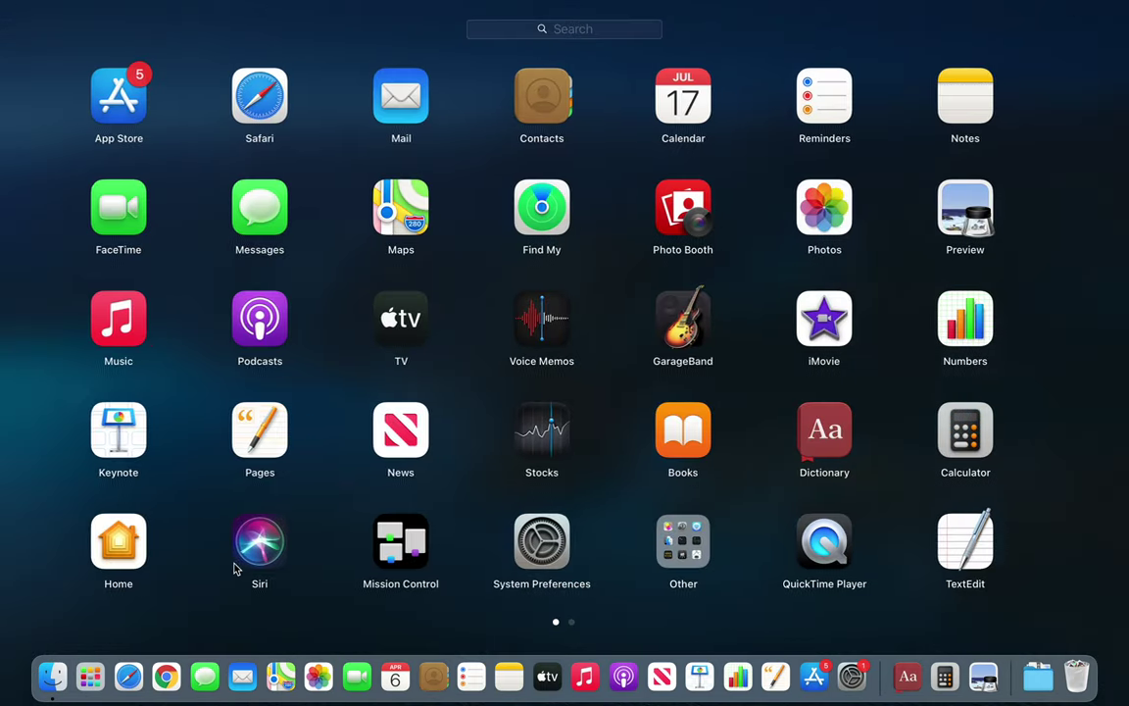
scroll(234, 568, left, 3)
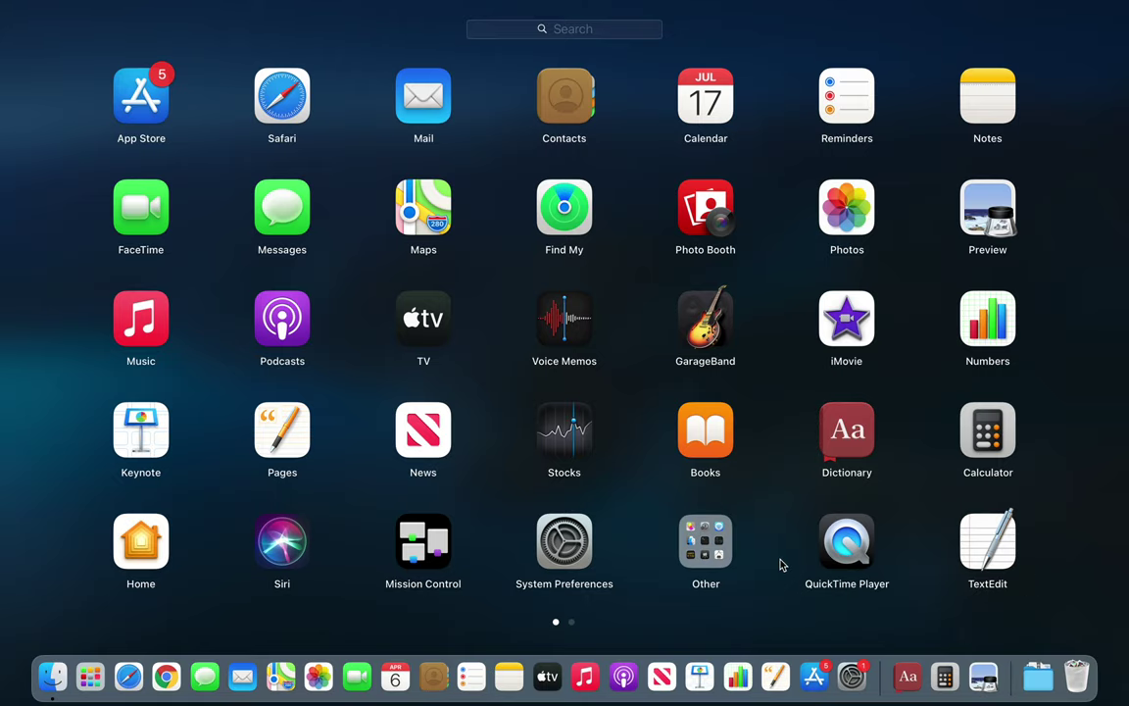
click(426, 539)
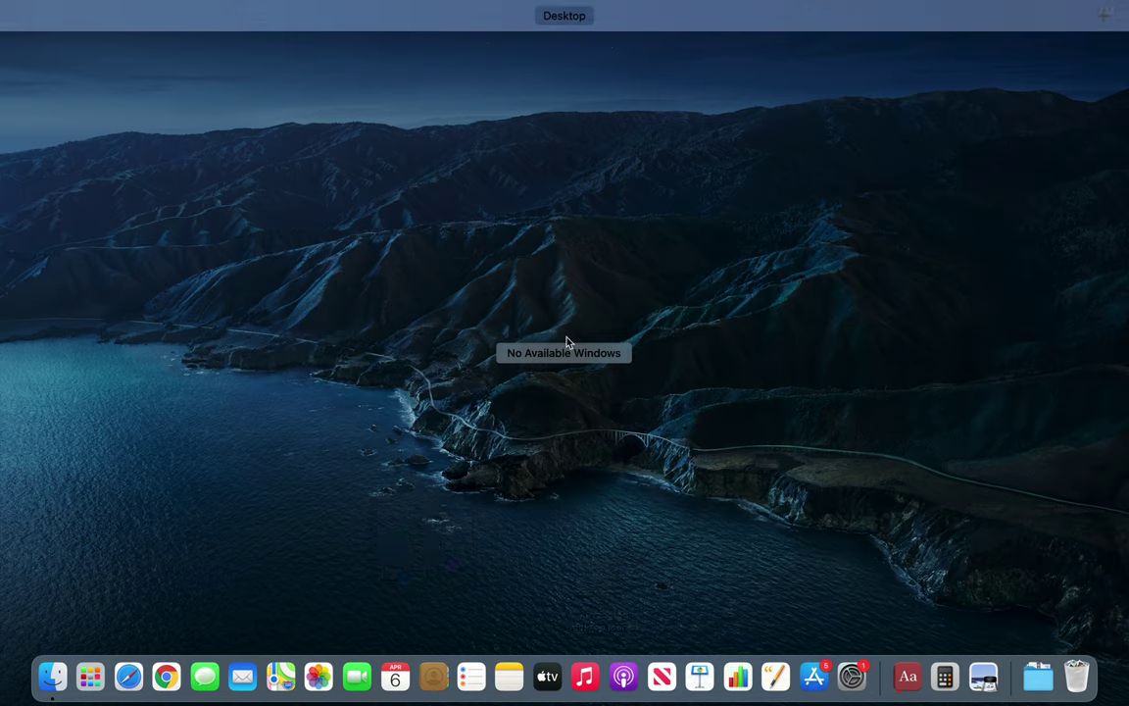
mouse_move(563, 15)
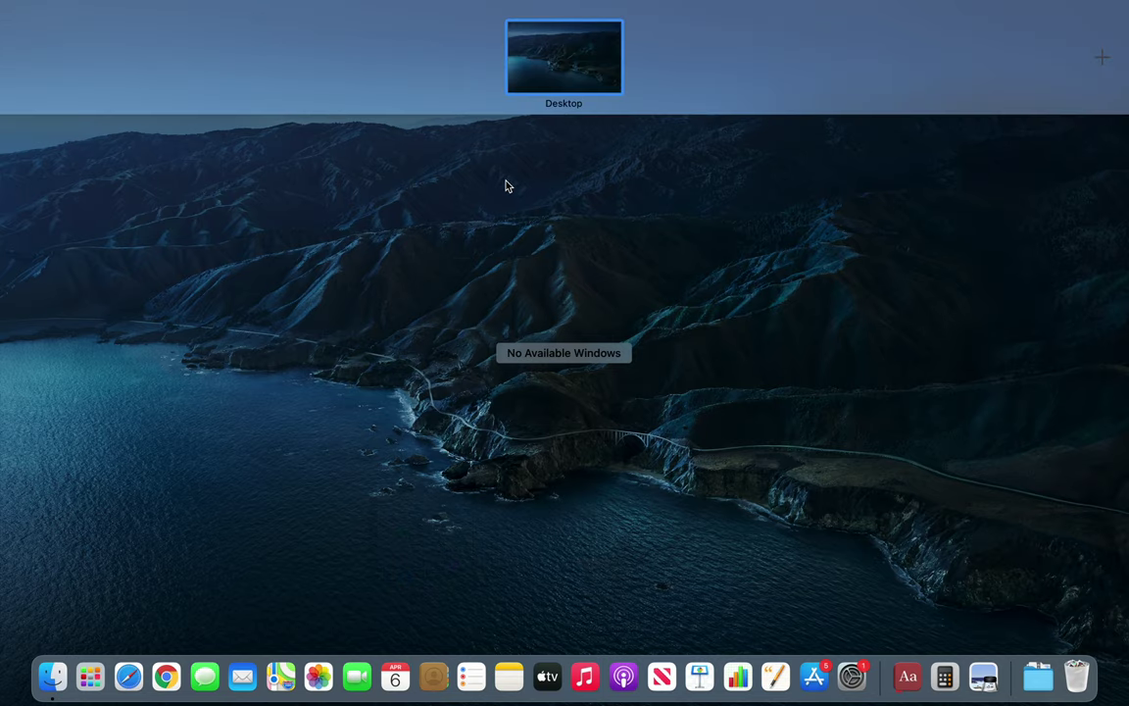
click(516, 572)
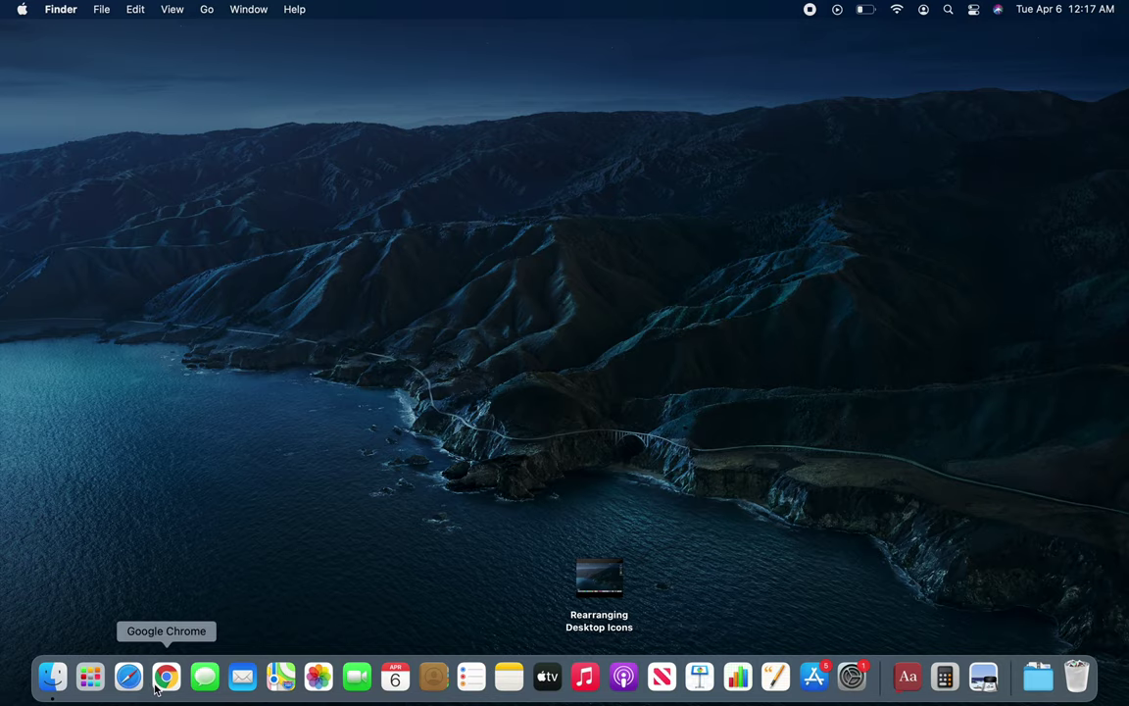
Reopen Launchpad, dismiss it with Escape, then reopen it and launch Photo Booth
click(89, 678)
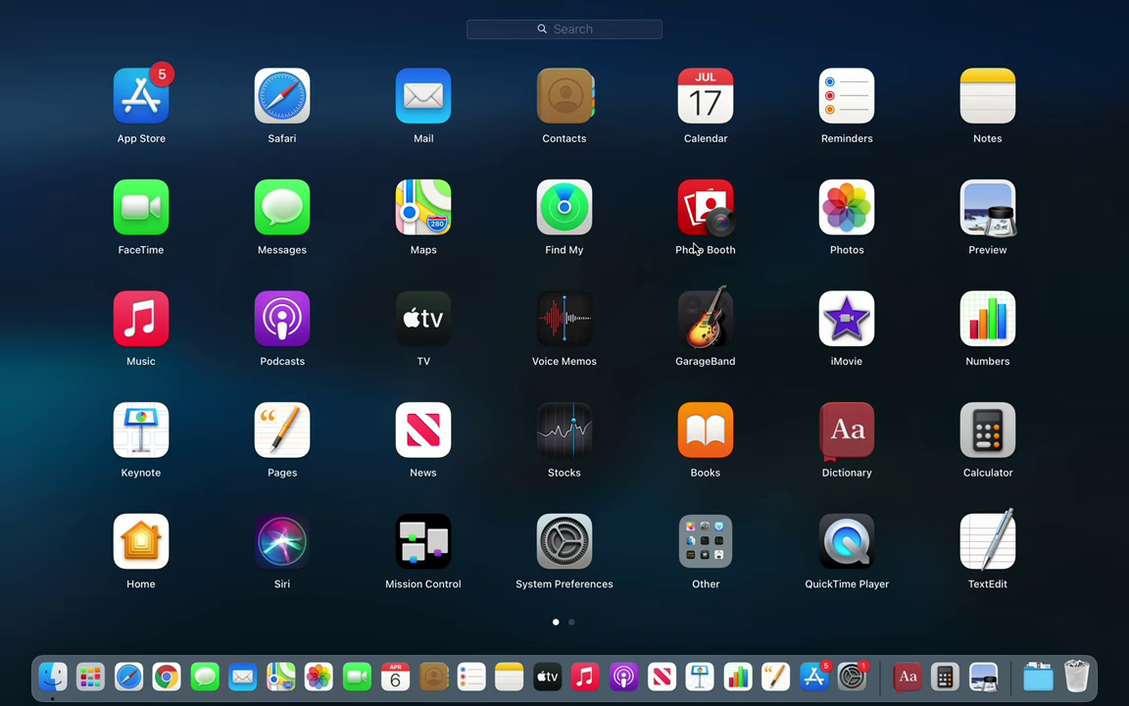
key(Escape)
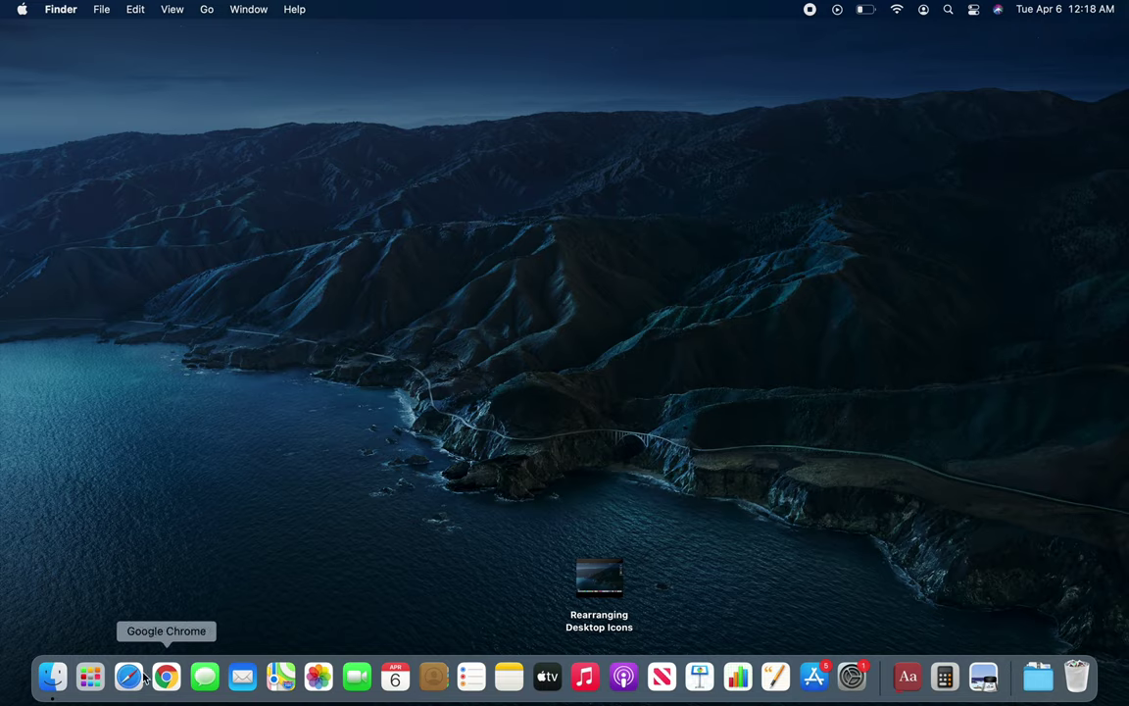
click(90, 676)
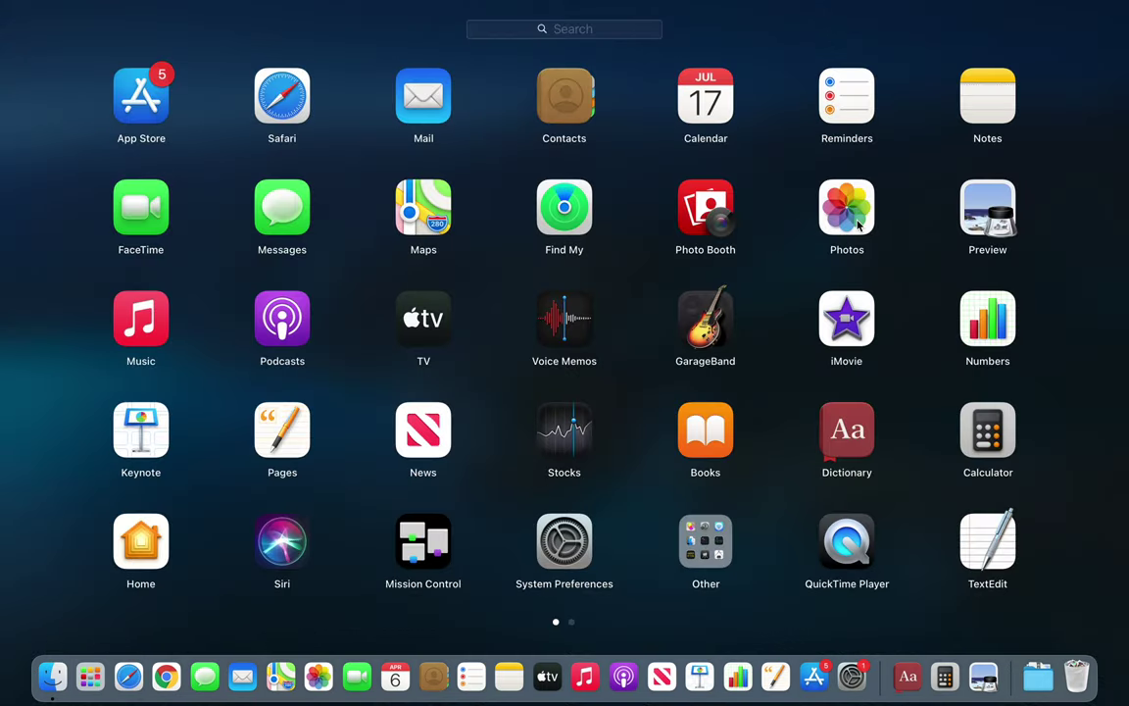
click(713, 208)
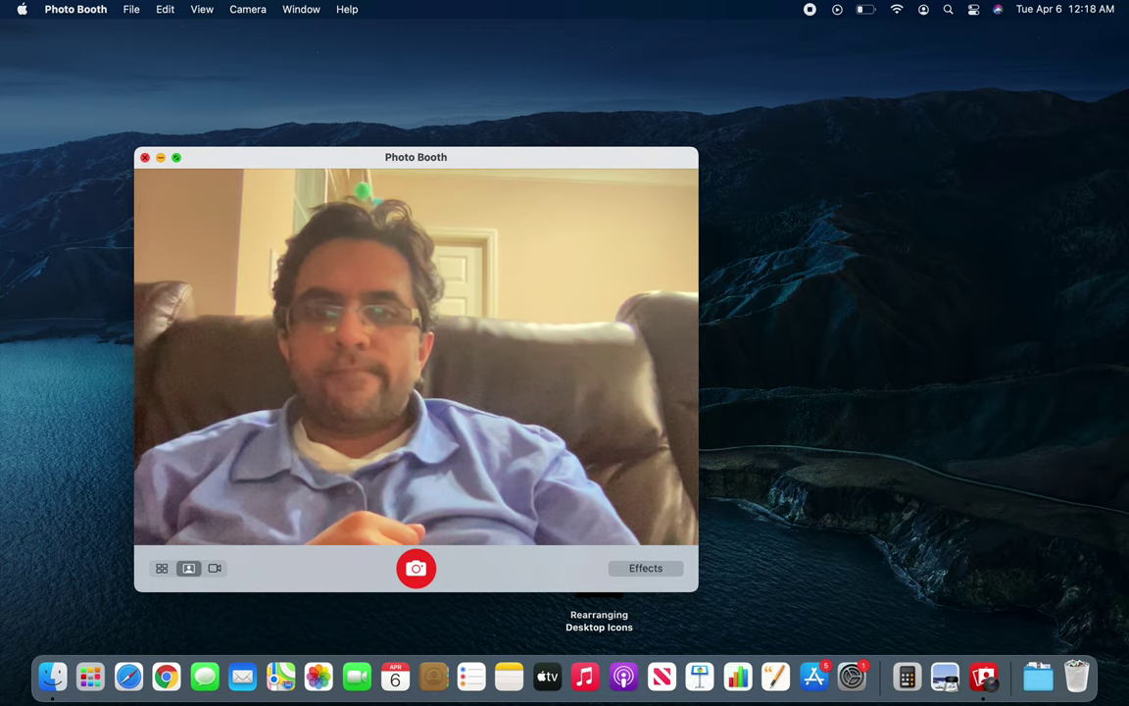
Minimise the Photo Booth window and bring up an empty Spotlight search field
click(160, 158)
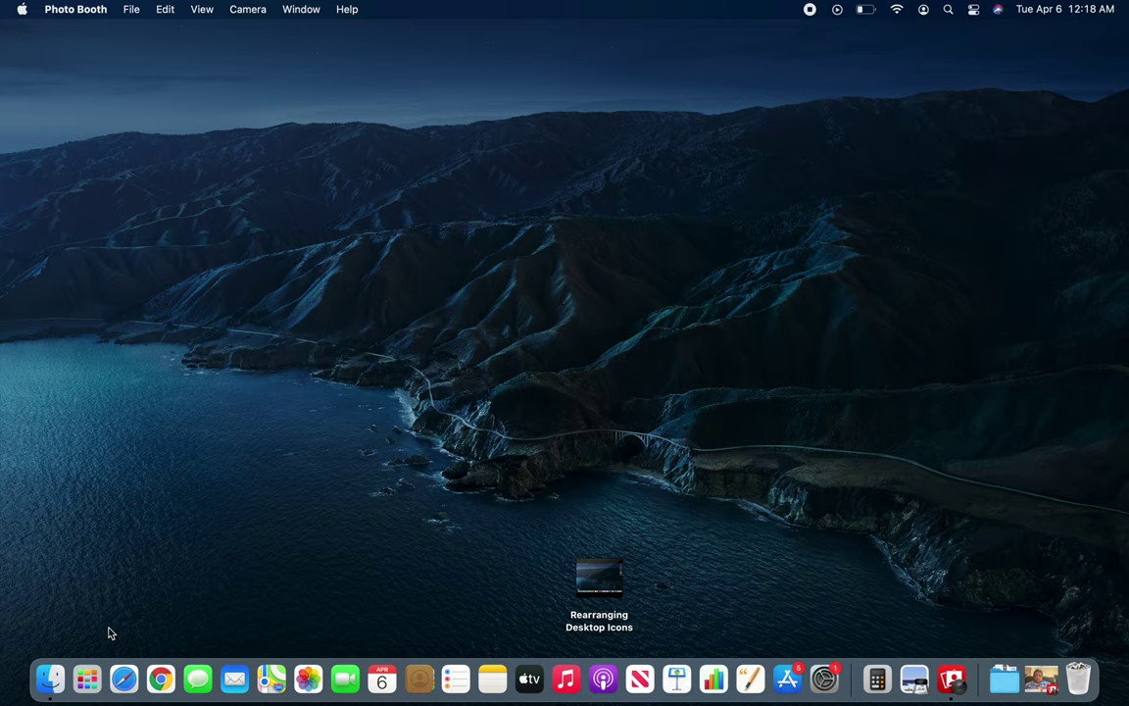
click(948, 12)
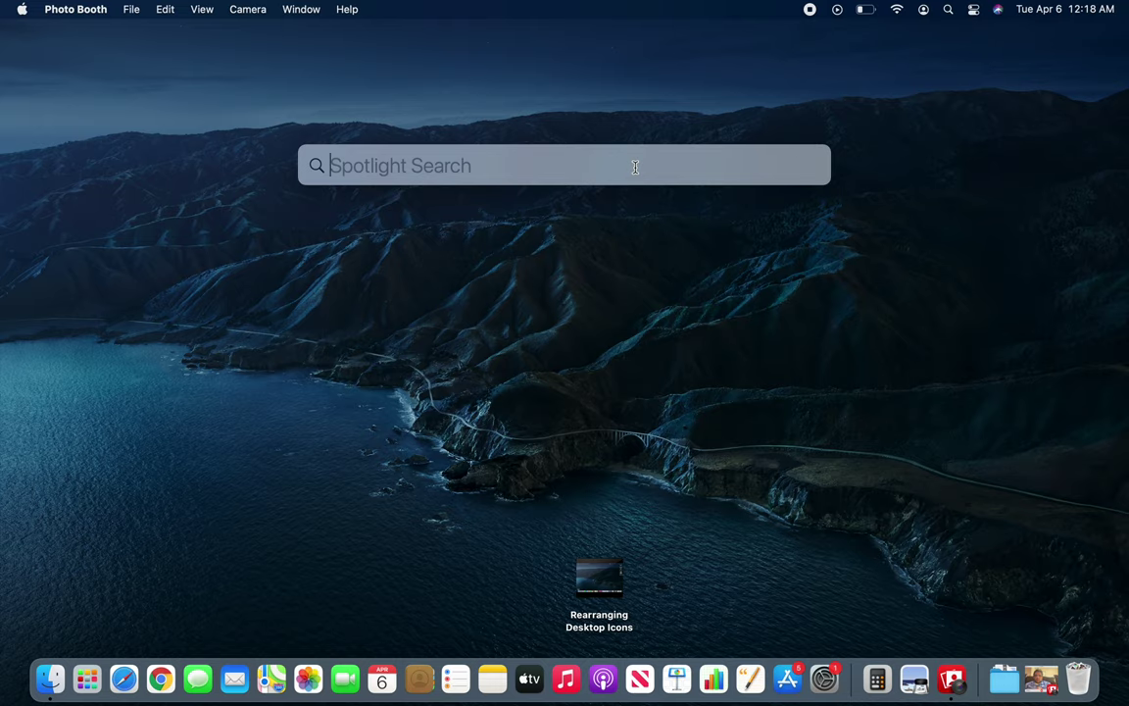
text(cal)
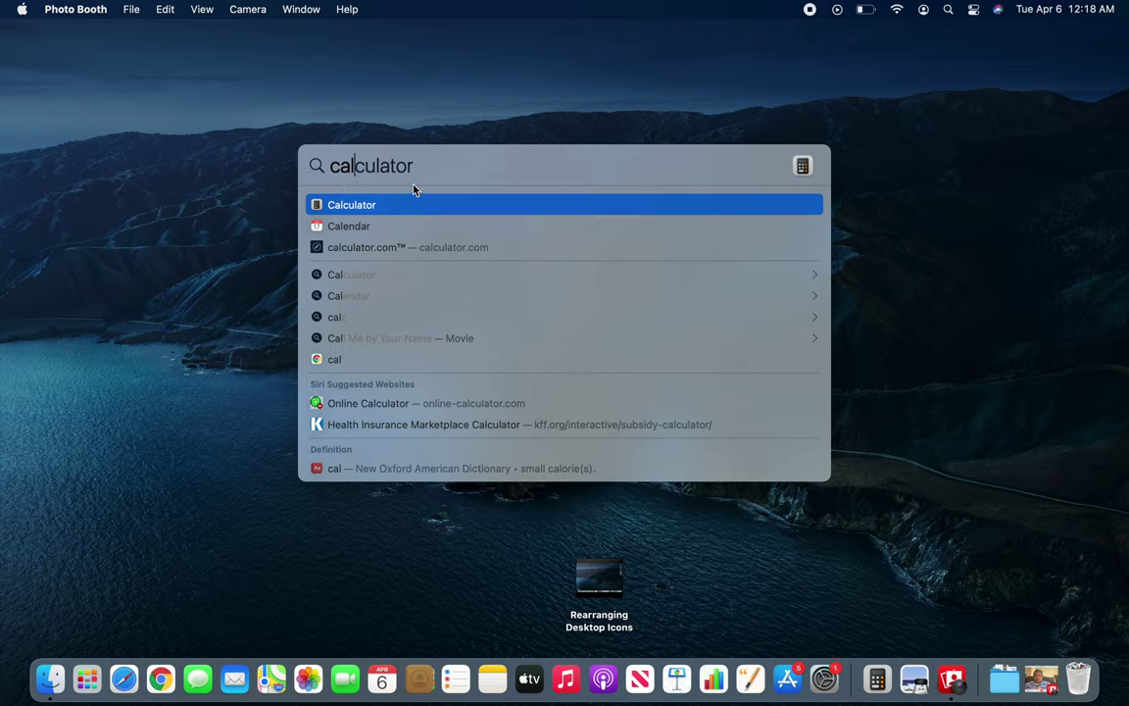
click(389, 211)
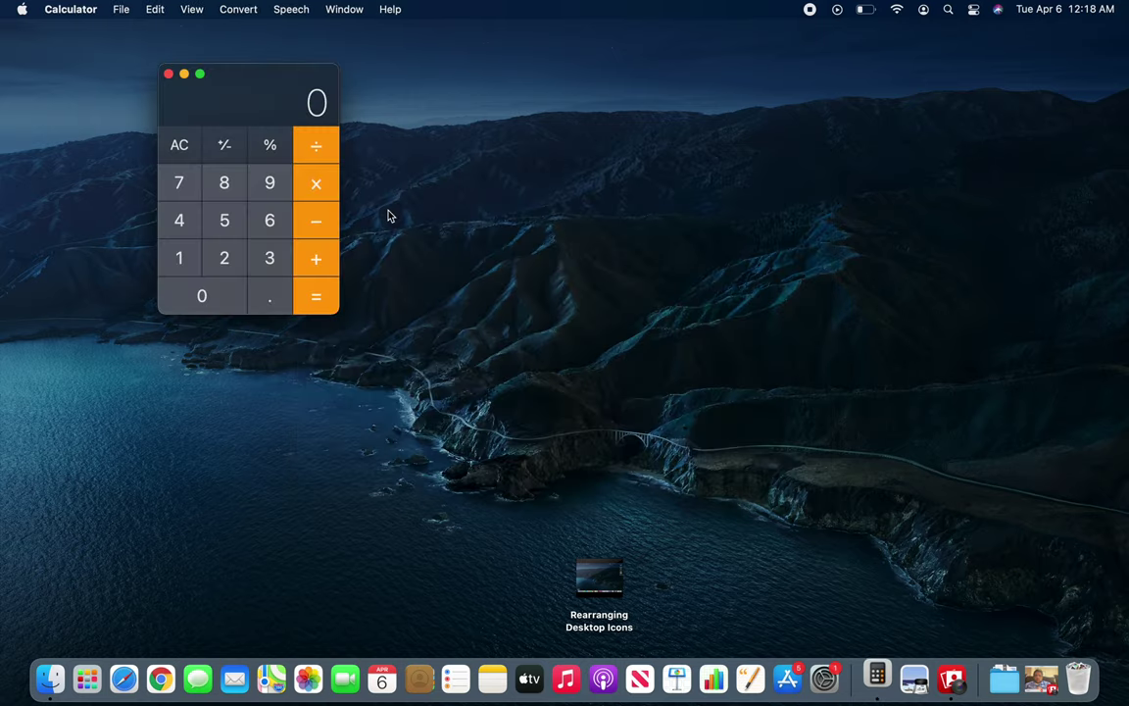
click(168, 74)
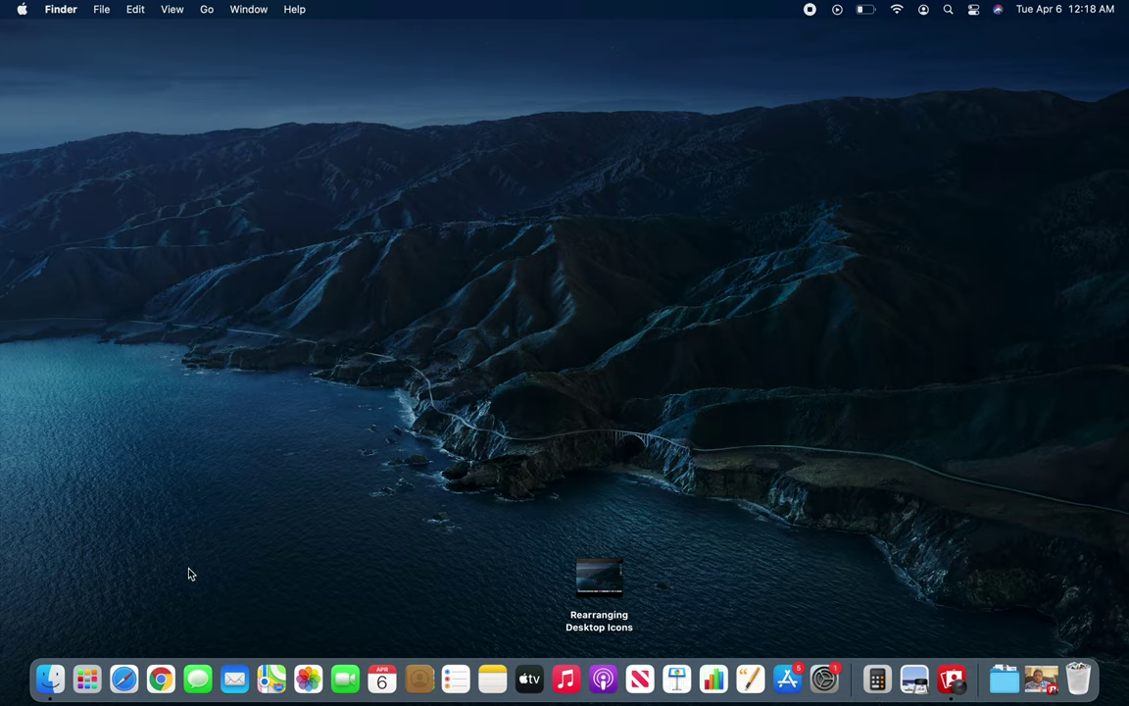
click(951, 10)
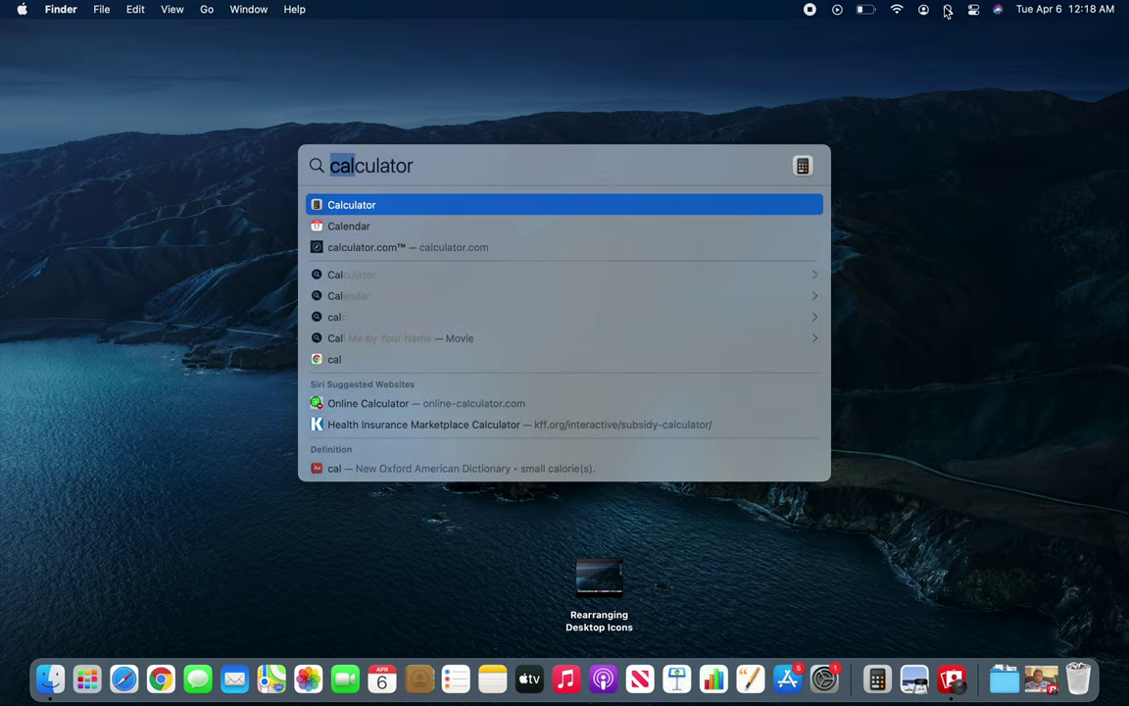
key(BackSpace)
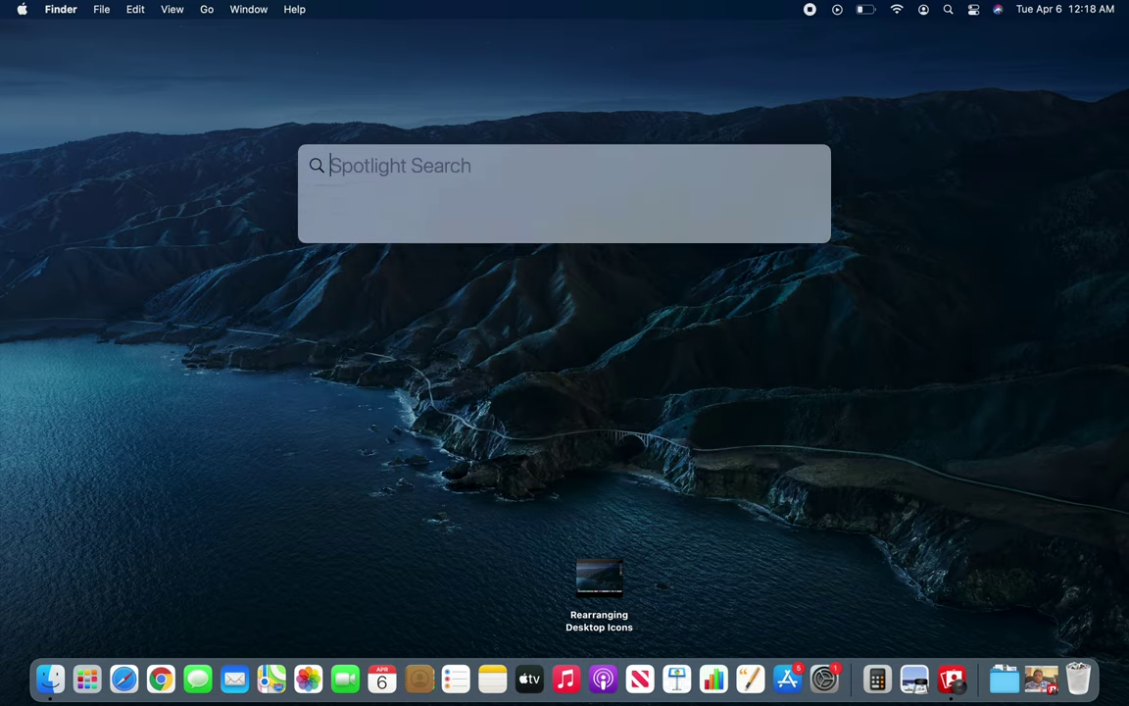
text(a)
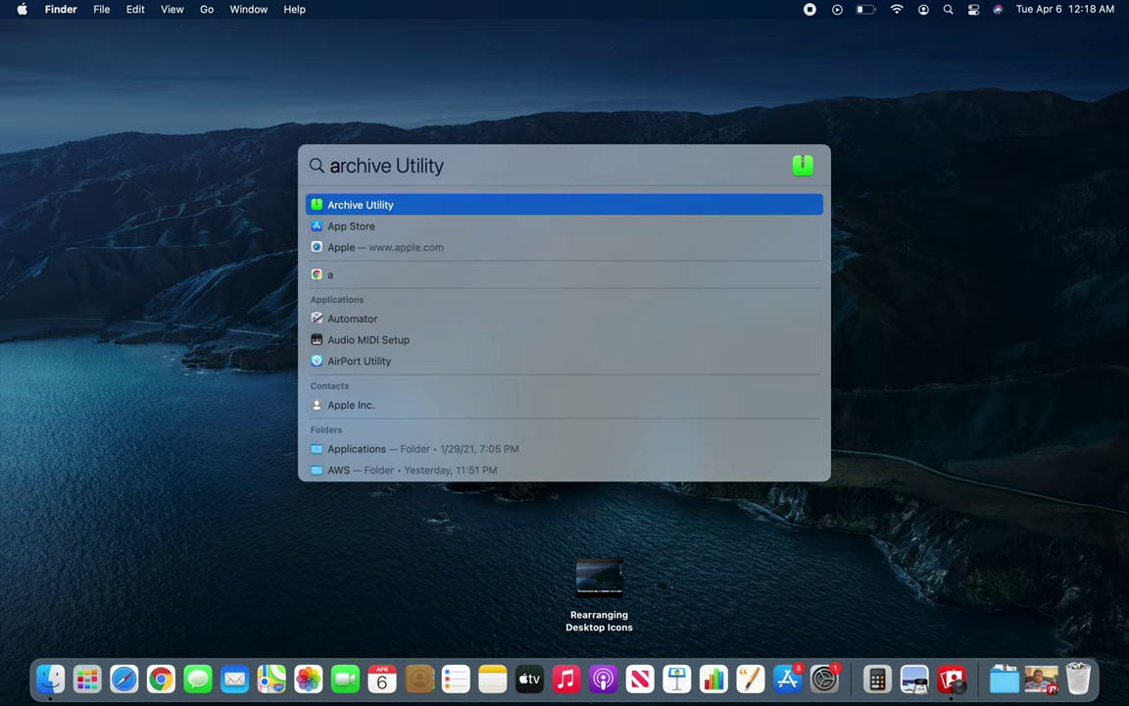
key(Escape)
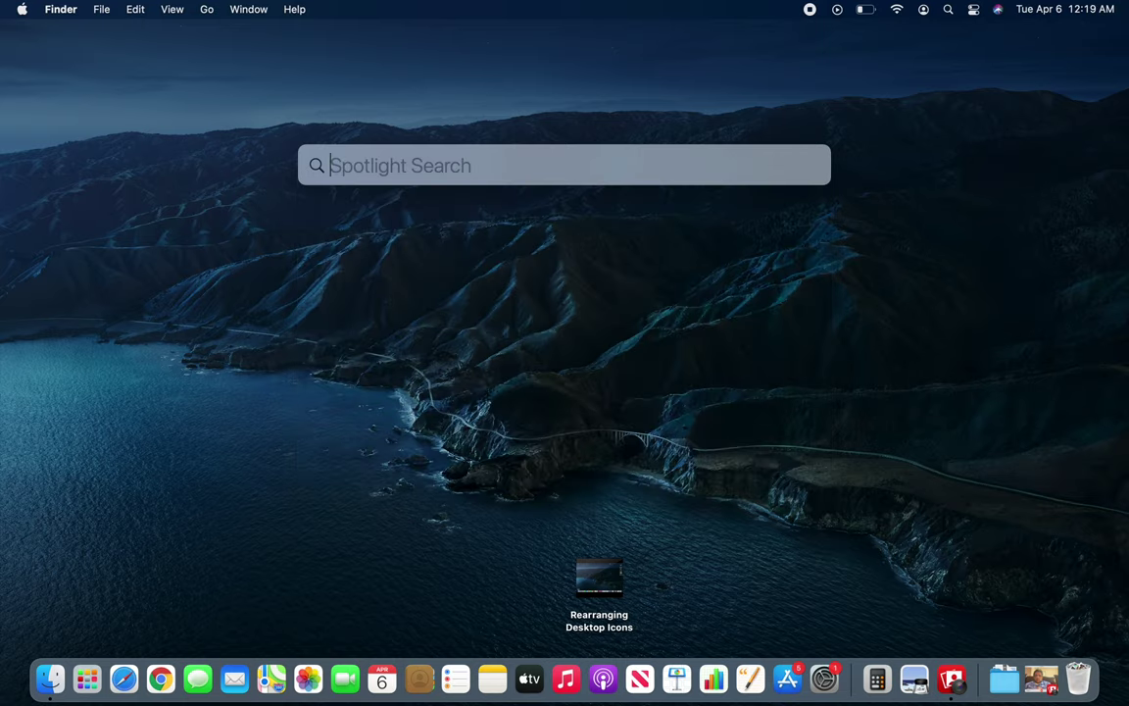
text(b)
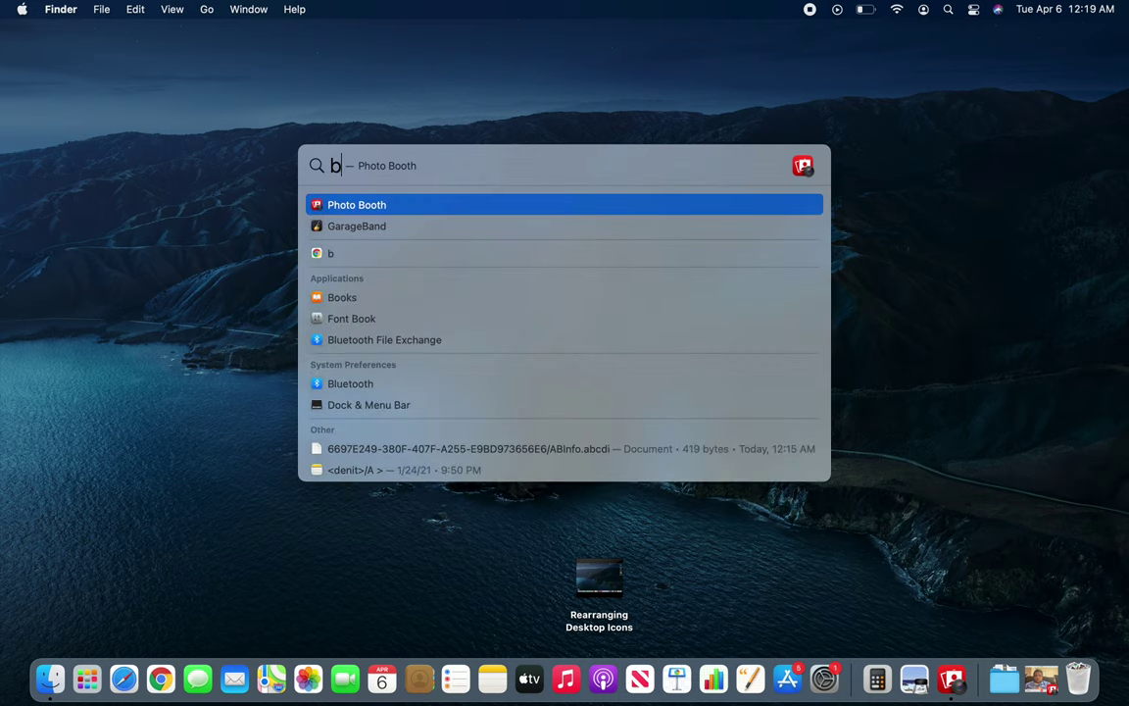
key(Escape)
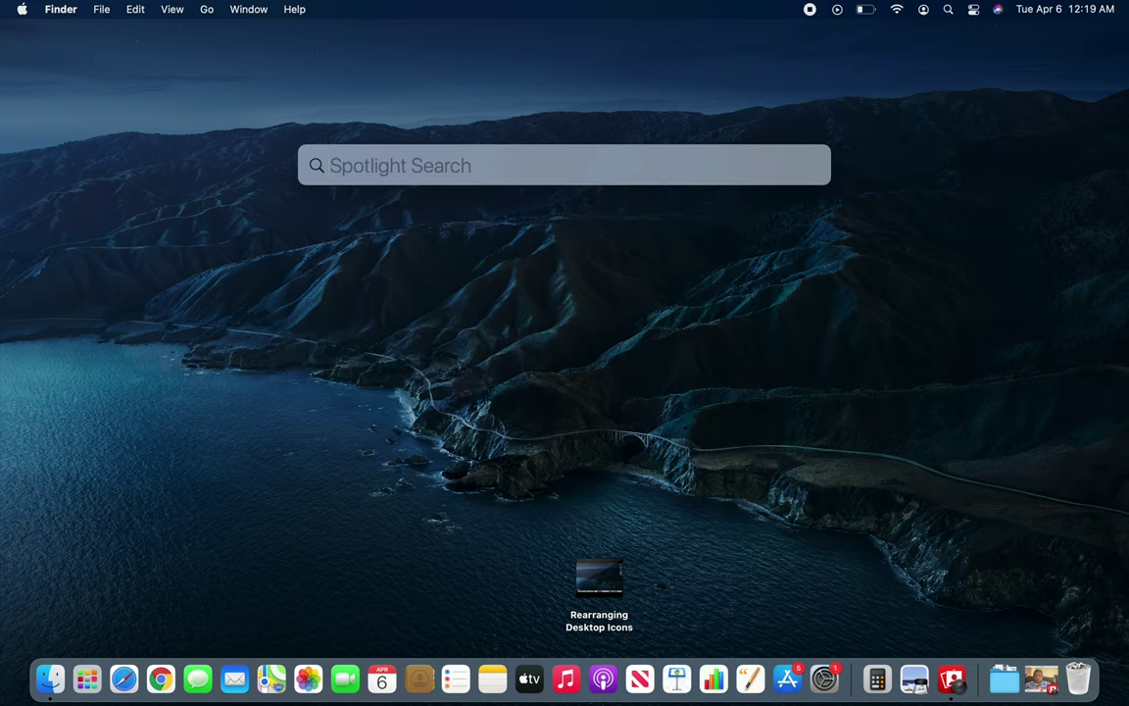
text(c)
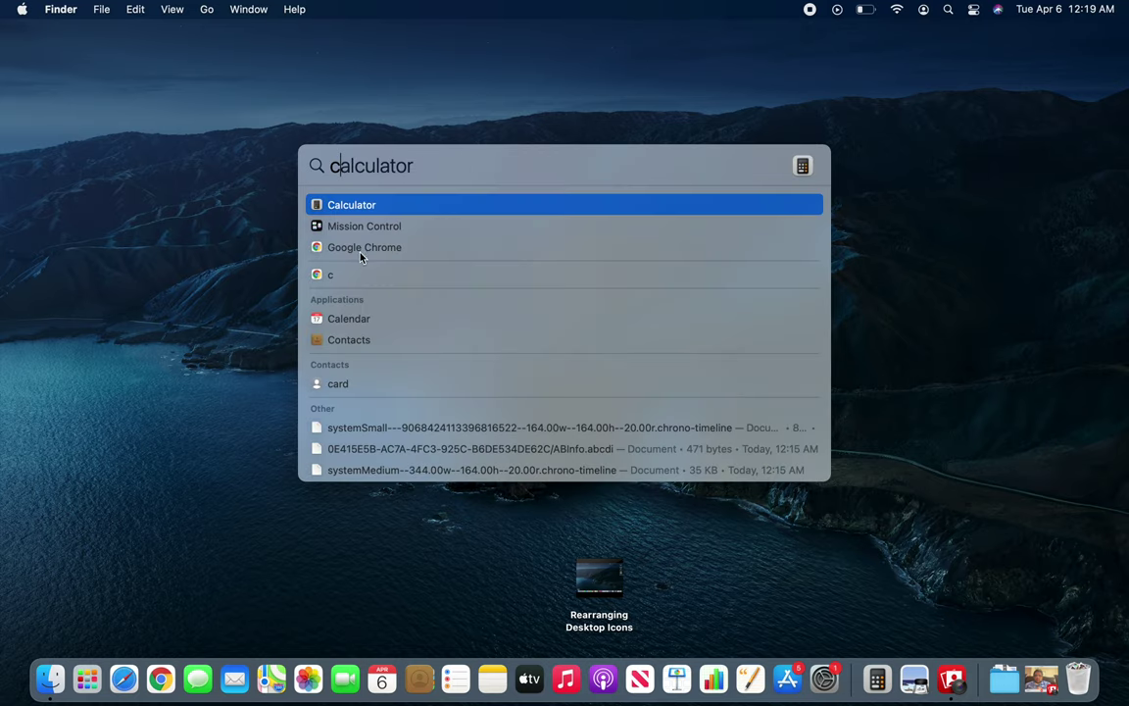
click(243, 207)
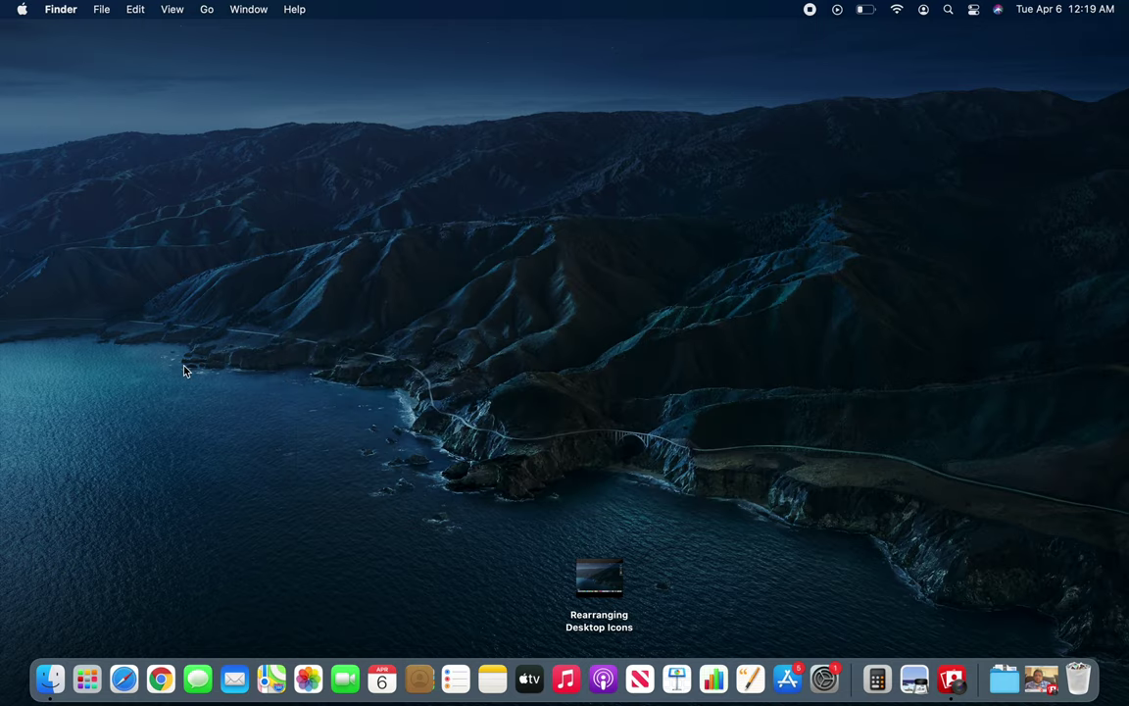
click(50, 679)
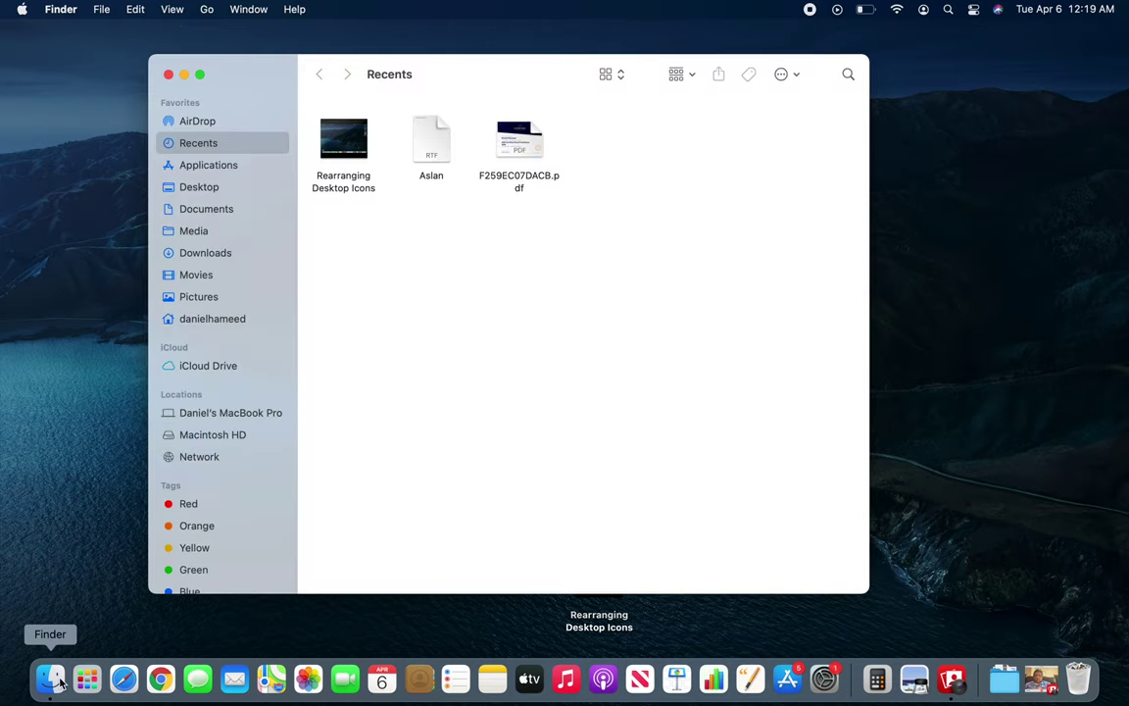
click(199, 165)
scroll(422, 242, down, 1)
scroll(421, 242, up, 3)
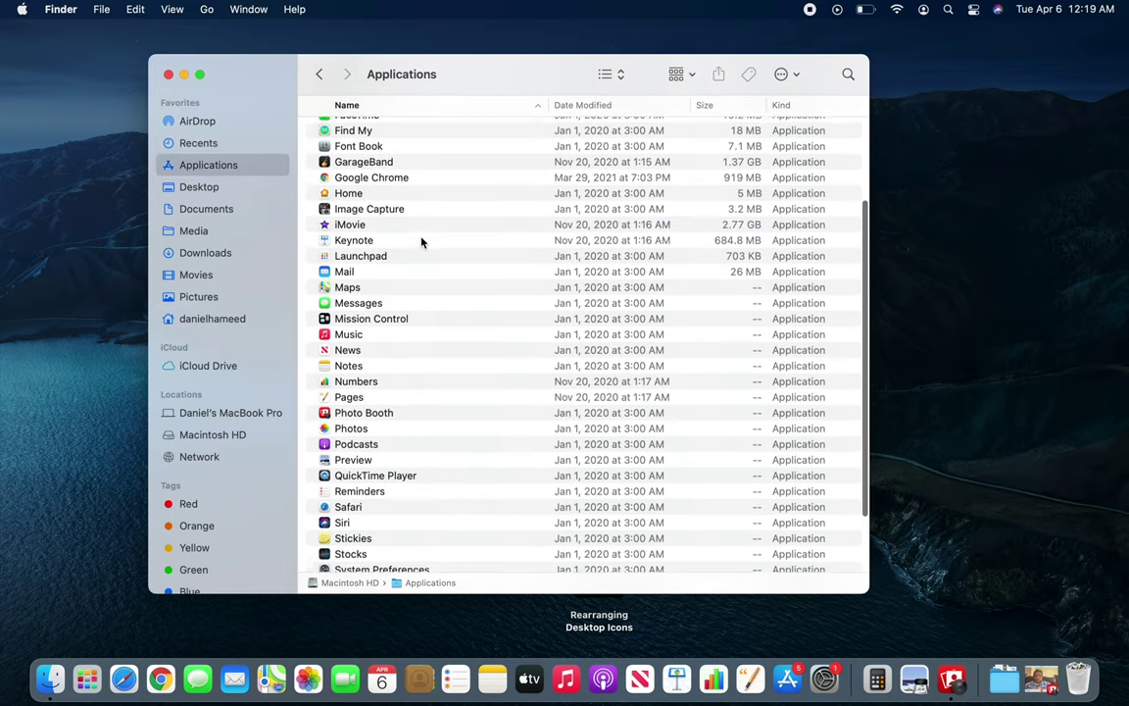
scroll(422, 242, down, 3)
scroll(422, 242, up, 2)
scroll(421, 242, down, 1)
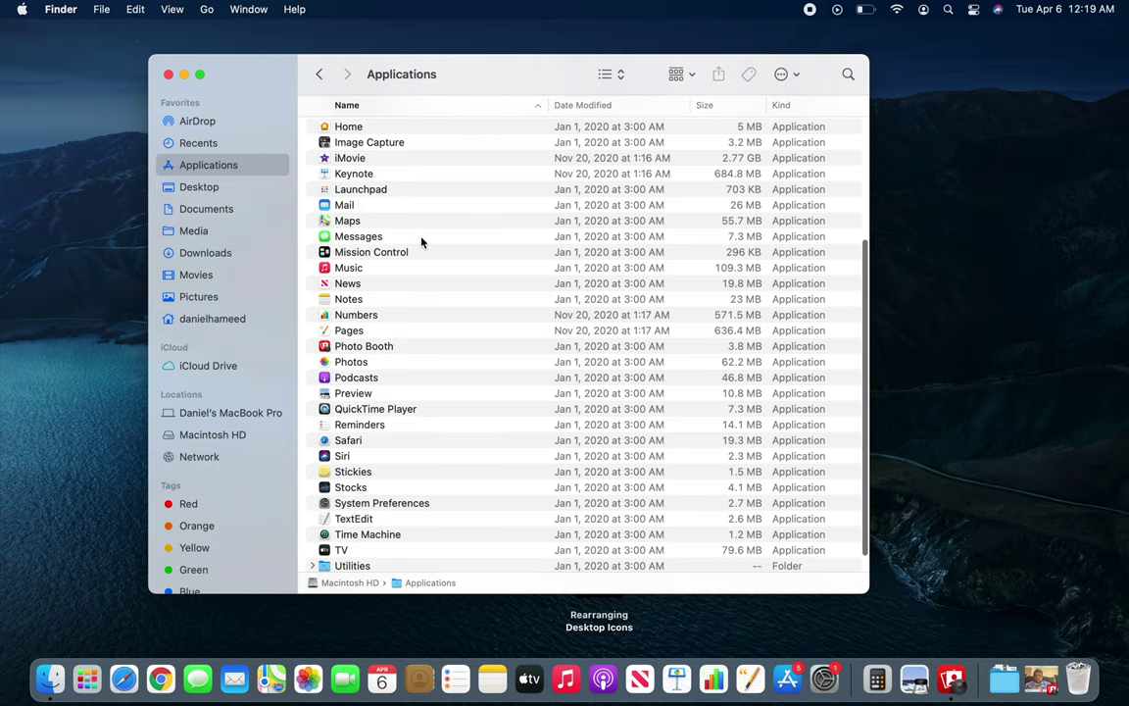
scroll(422, 242, up, 1)
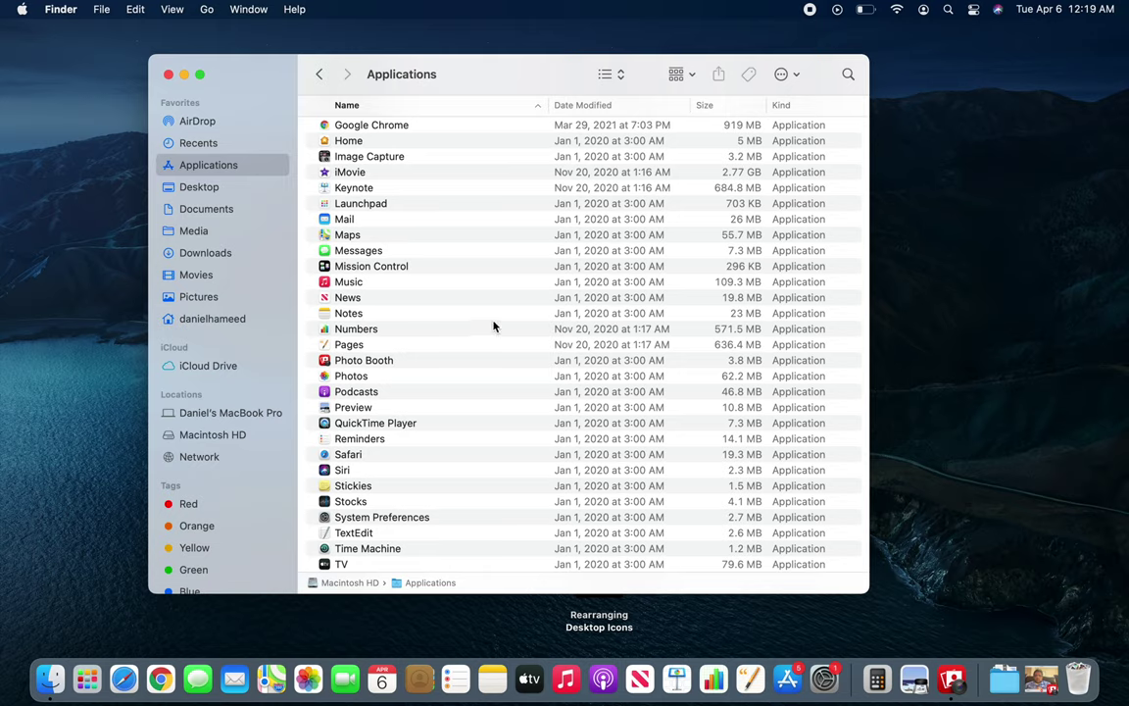
scroll(493, 326, up, 5)
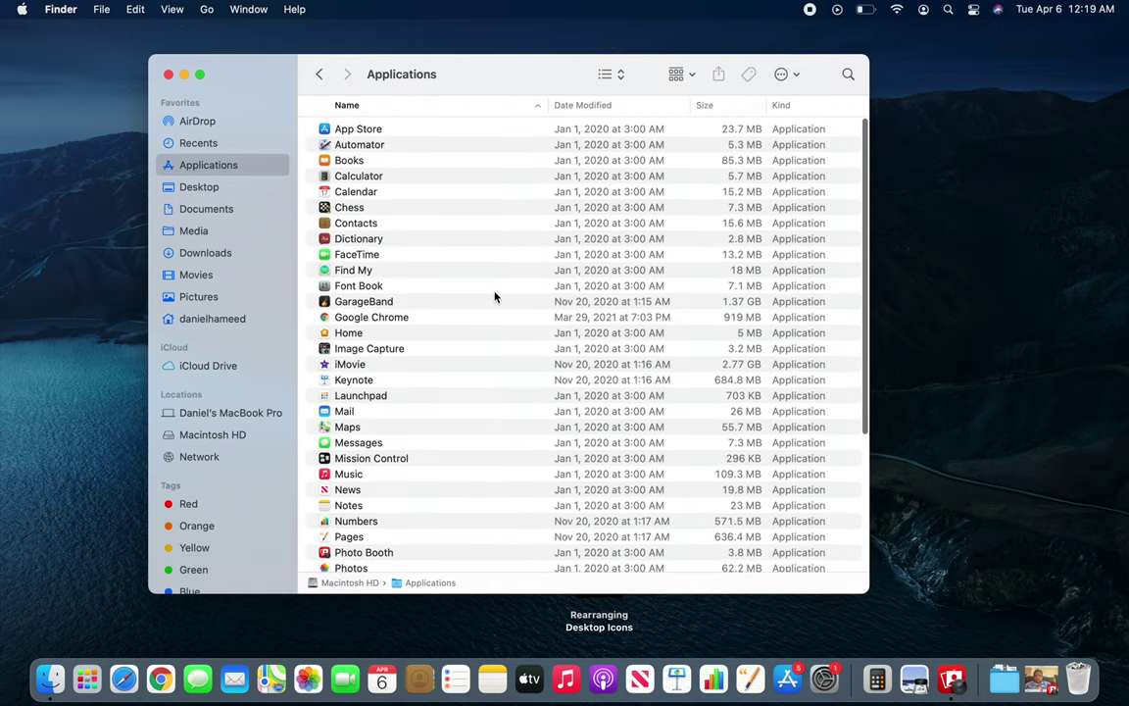
scroll(495, 296, down, 5)
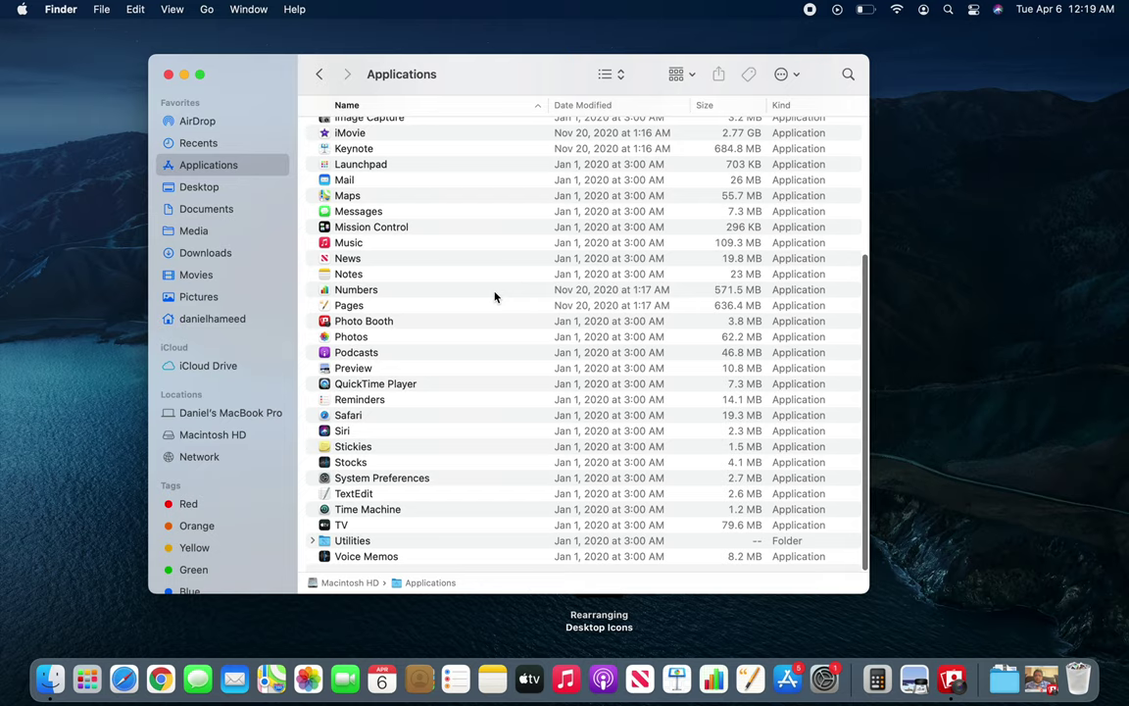
right_click(364, 385)
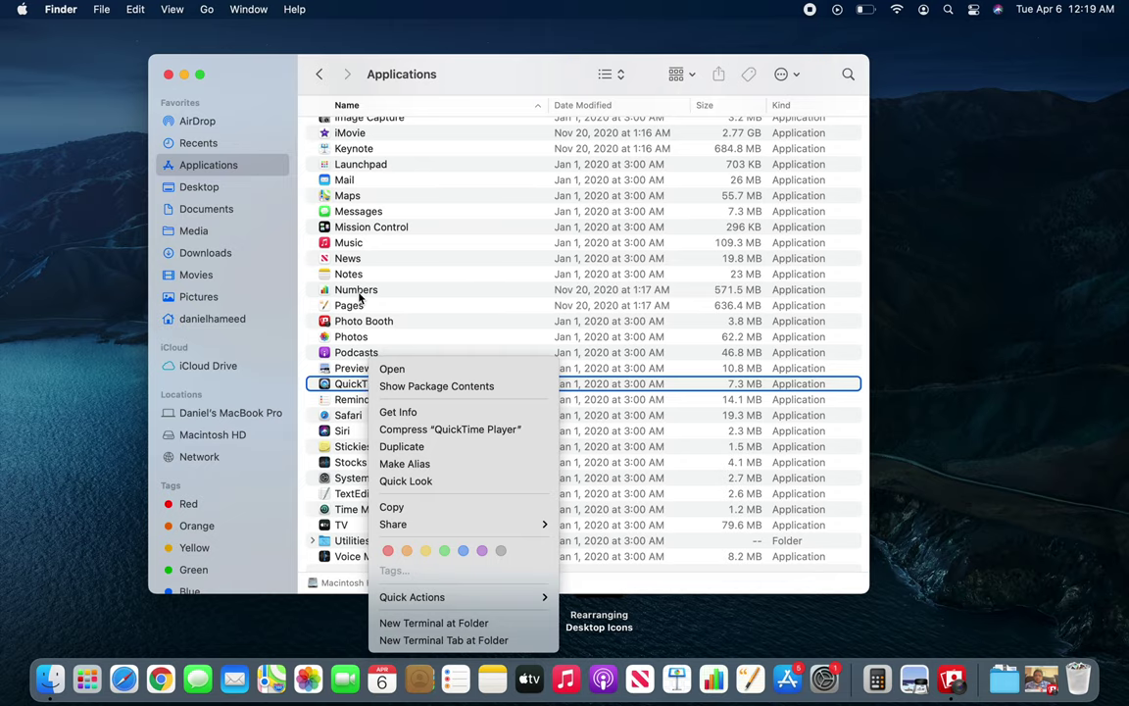
click(507, 202)
scroll(507, 202, up, 5)
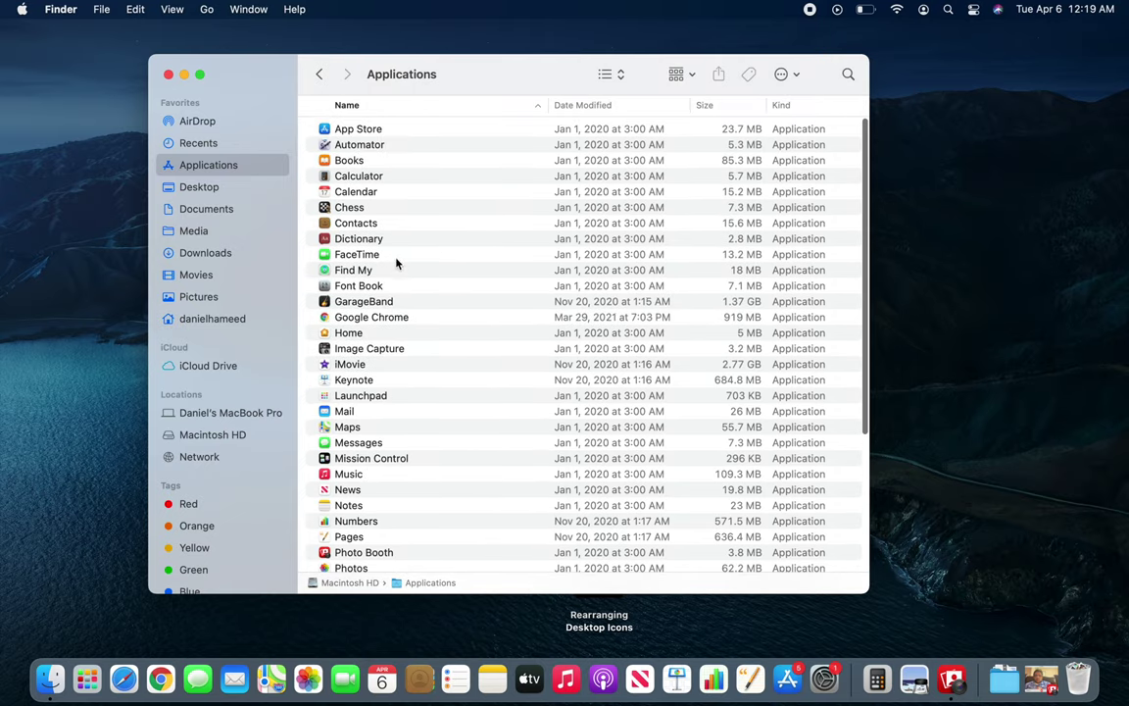
right_click(366, 317)
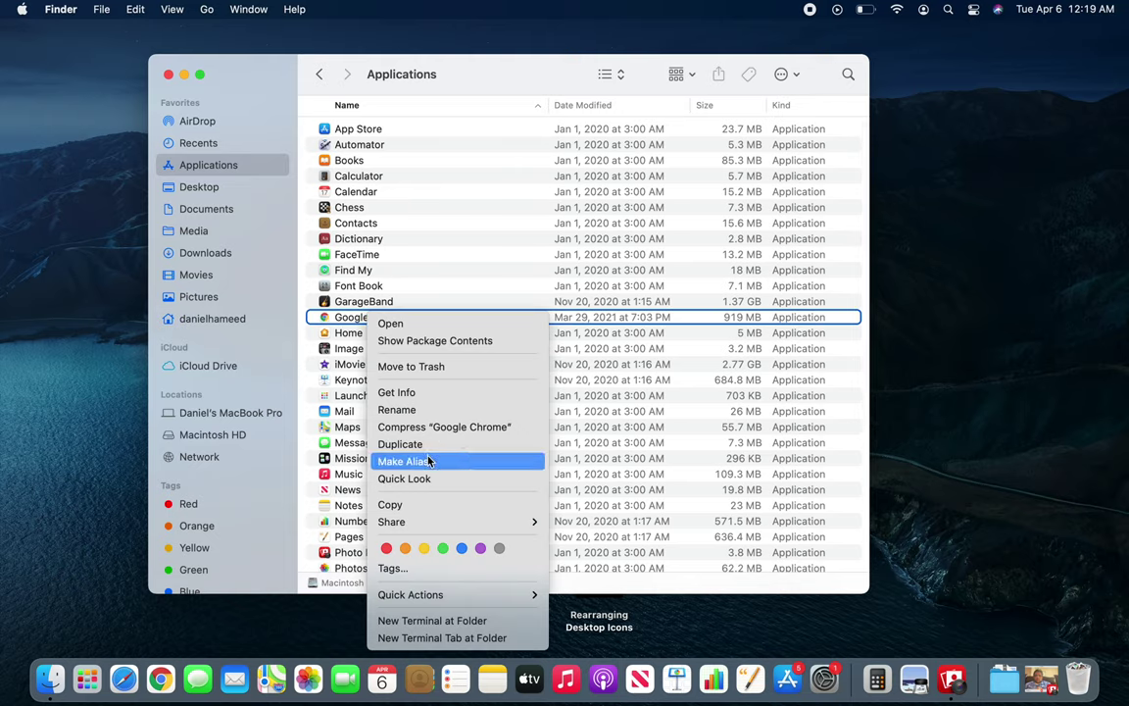
mouse_move(460, 595)
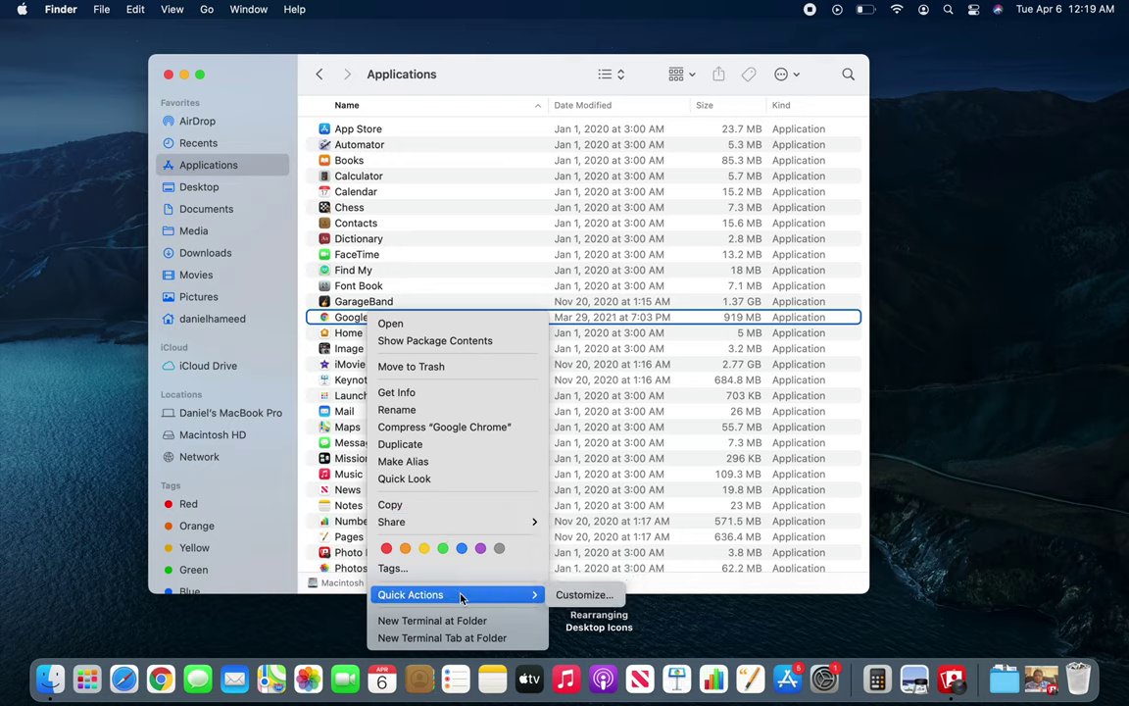
click(949, 304)
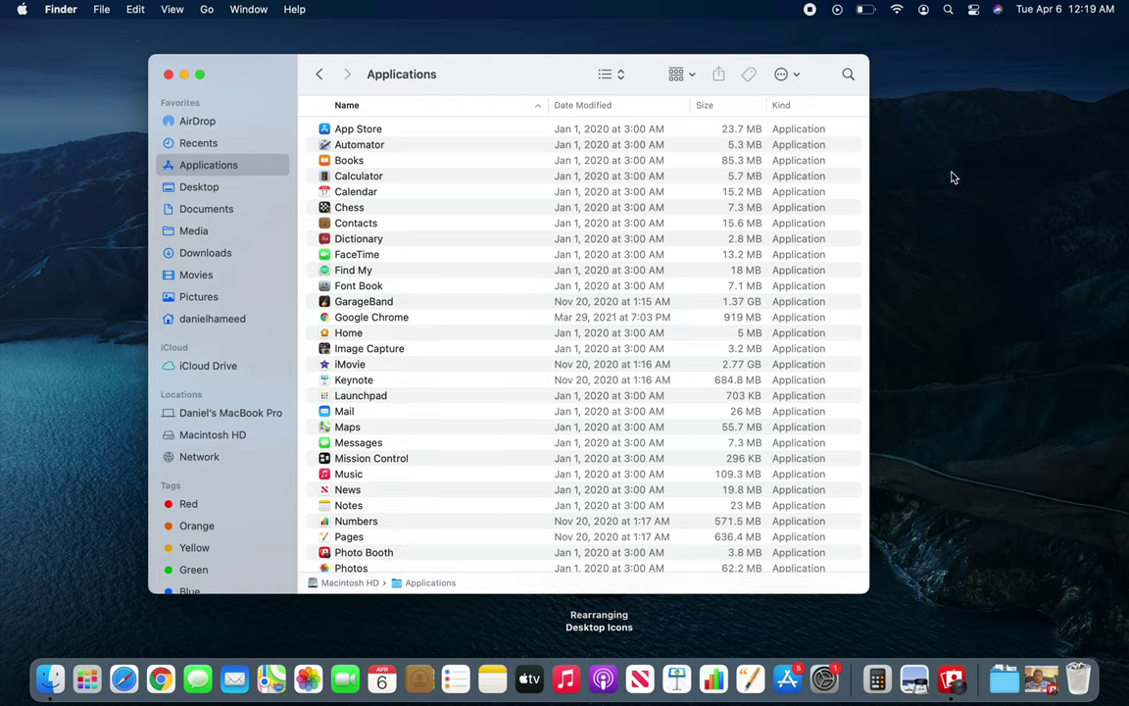
click(672, 76)
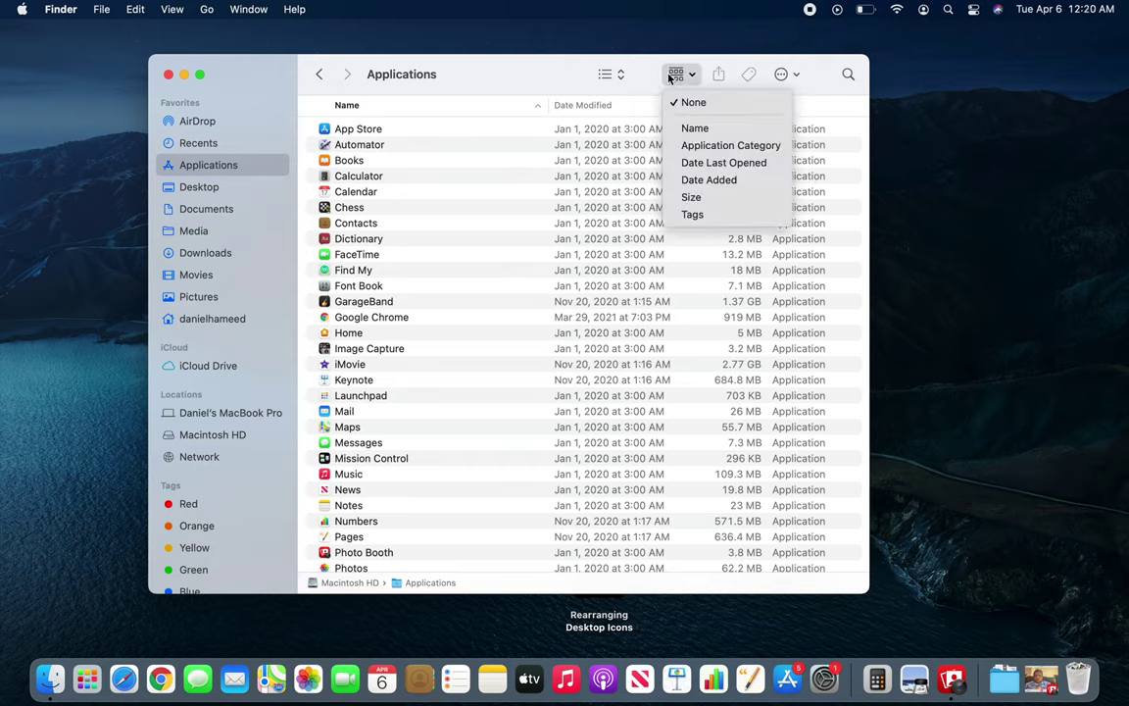
click(617, 78)
click(617, 78)
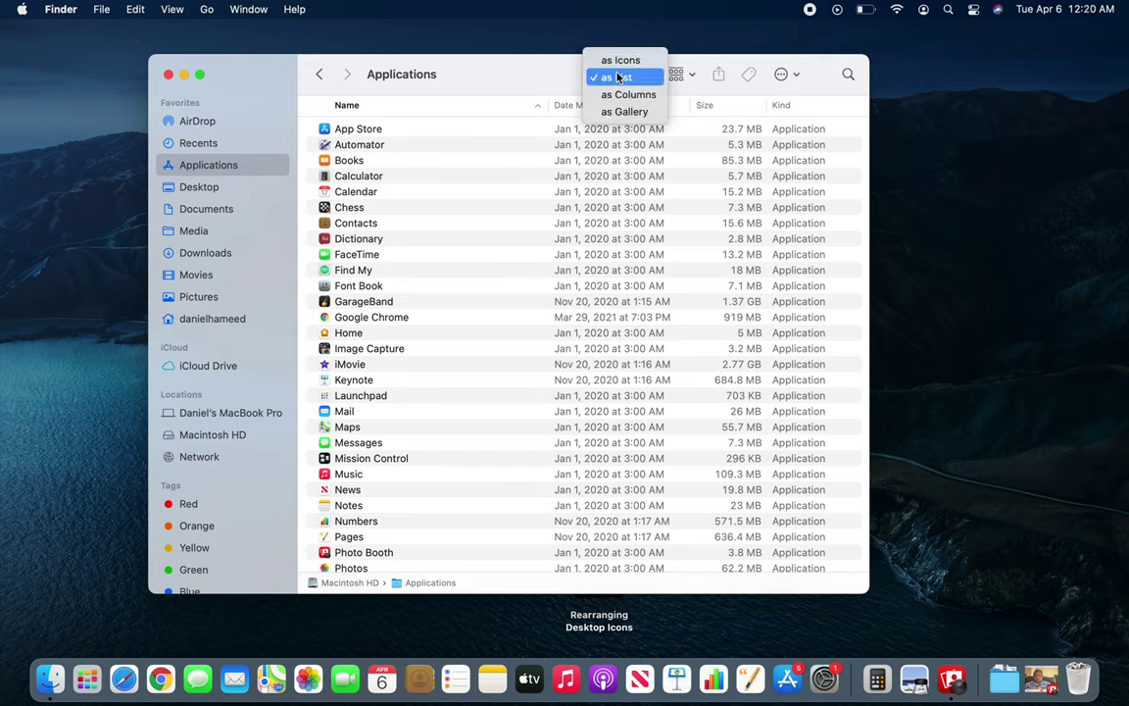
click(491, 73)
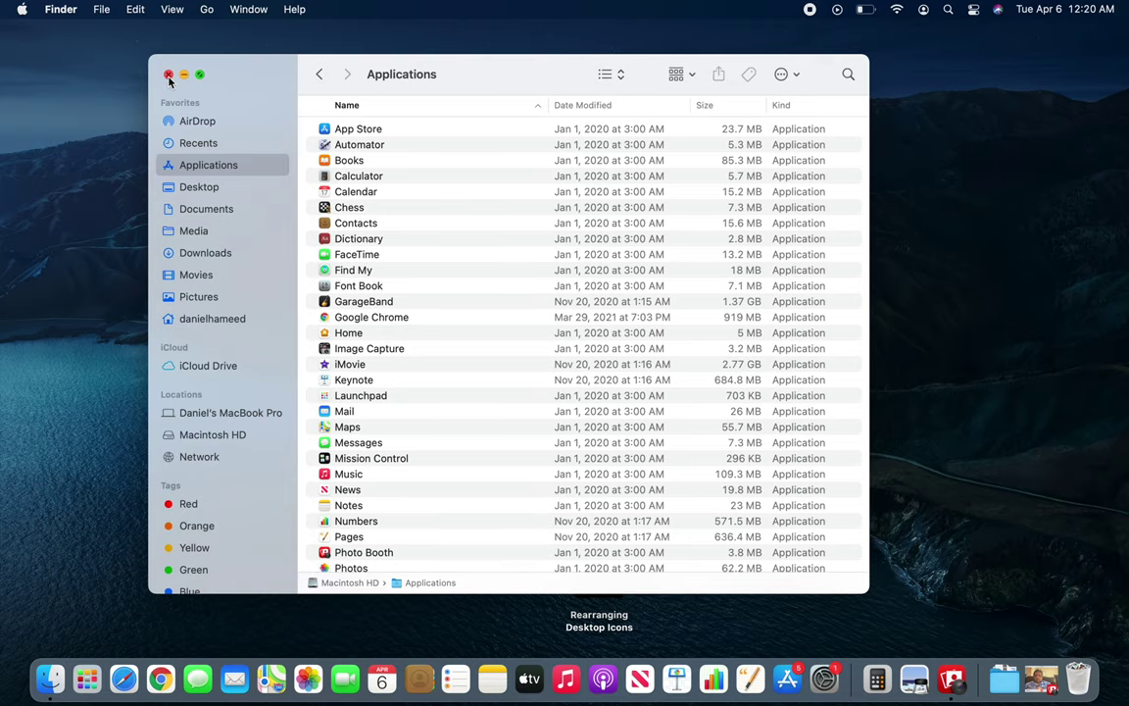
click(169, 75)
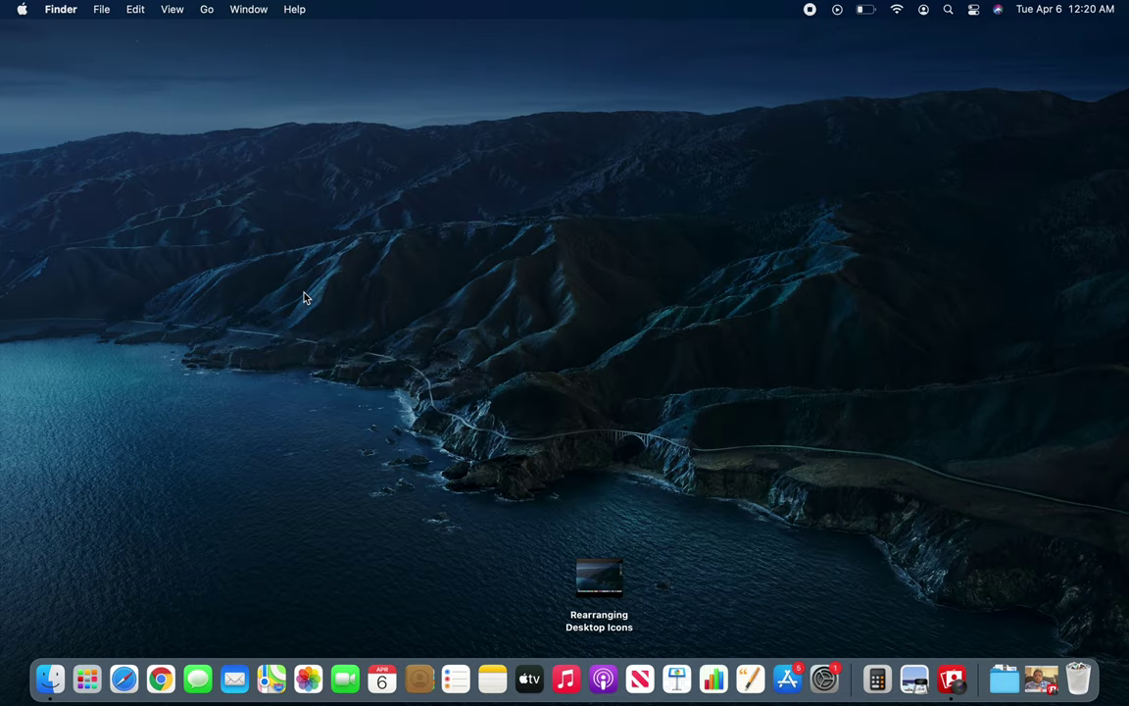